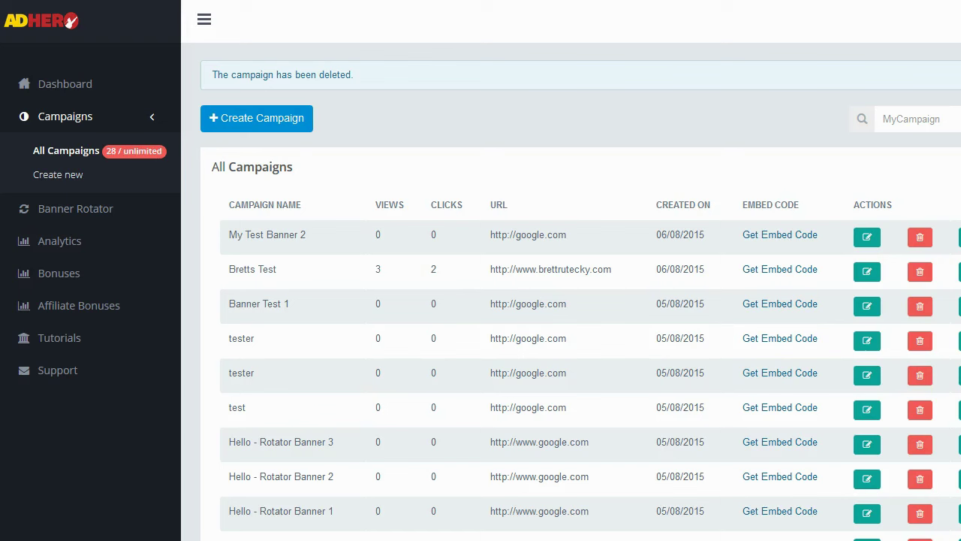
# Open the tutorials page and look through the generic and Spanish tutorials
pyautogui.click(64, 353)
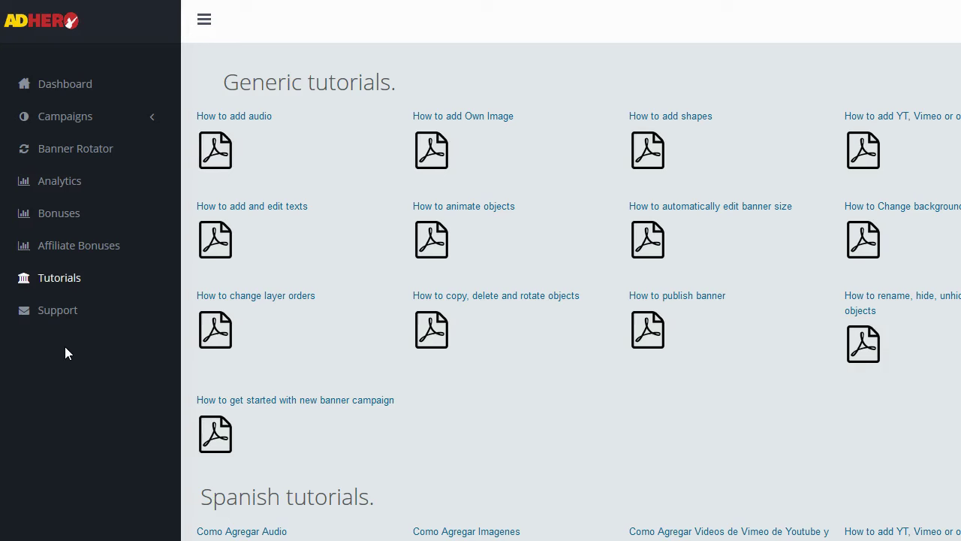
pyautogui.click(129, 162)
pyautogui.scroll(-3, 360, 271)
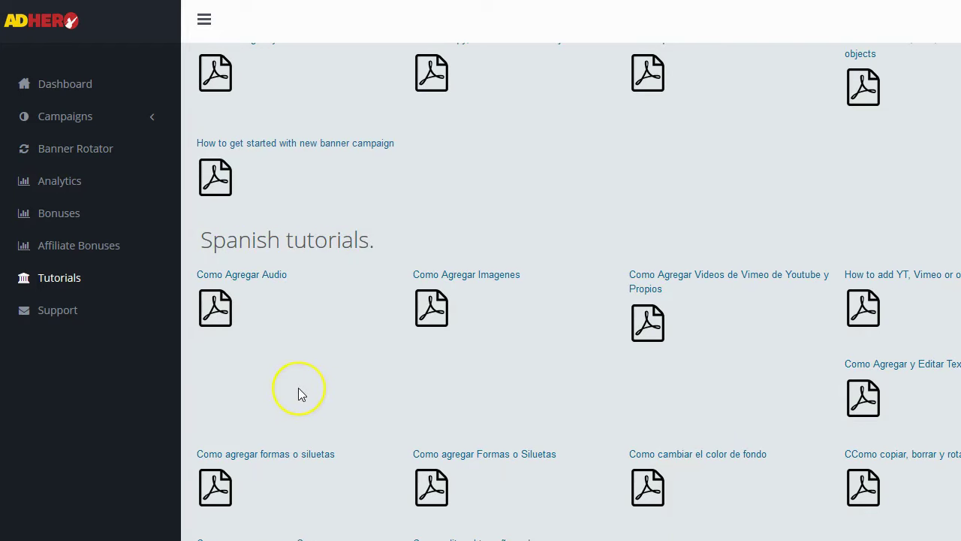
pyautogui.scroll(3, 295, 387)
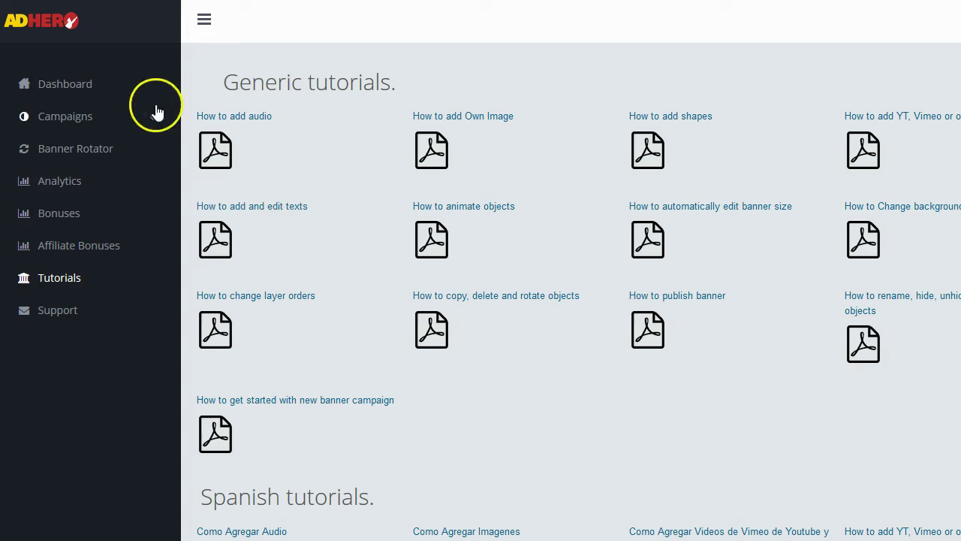
# Start a new campaign and name it "Third Test"
pyautogui.click(65, 122)
pyautogui.click(54, 174)
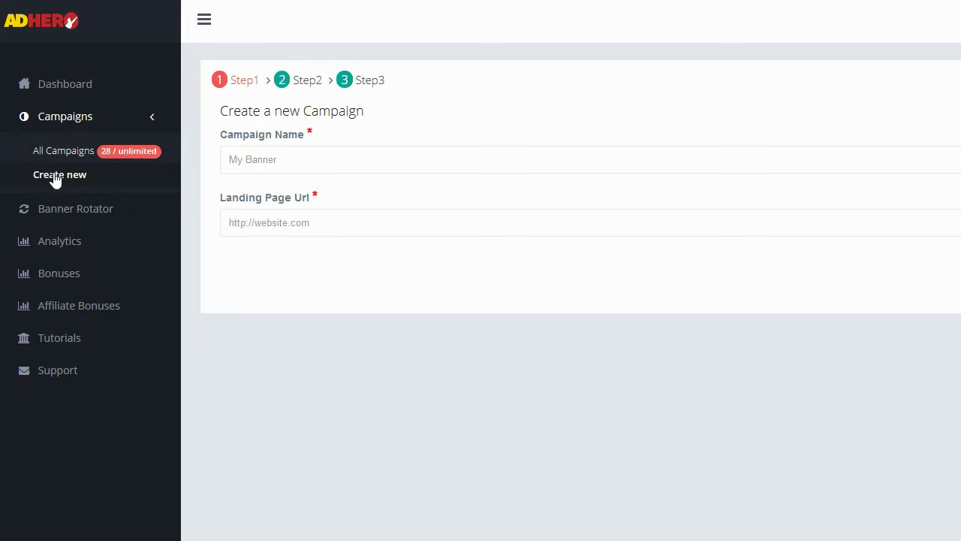
pyautogui.click(247, 165)
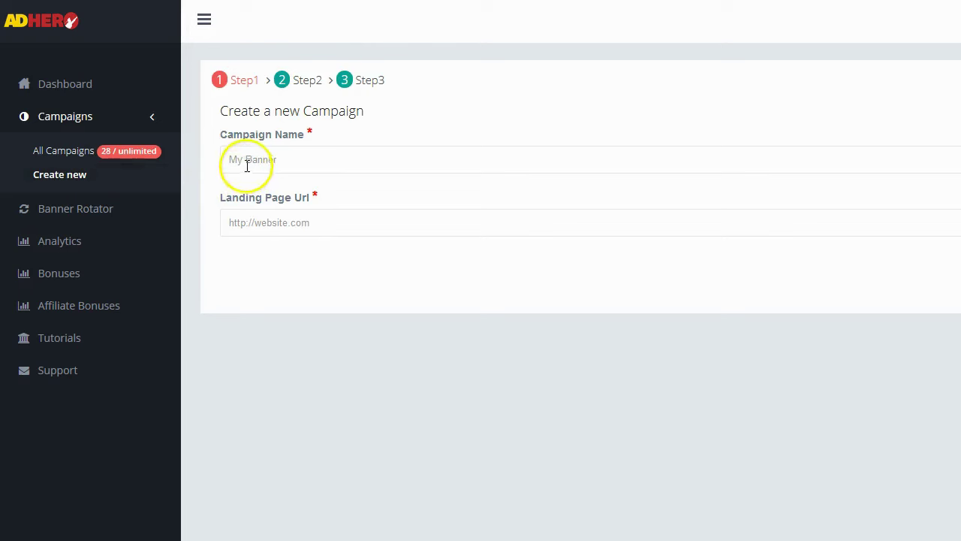
pyautogui.click(243, 160)
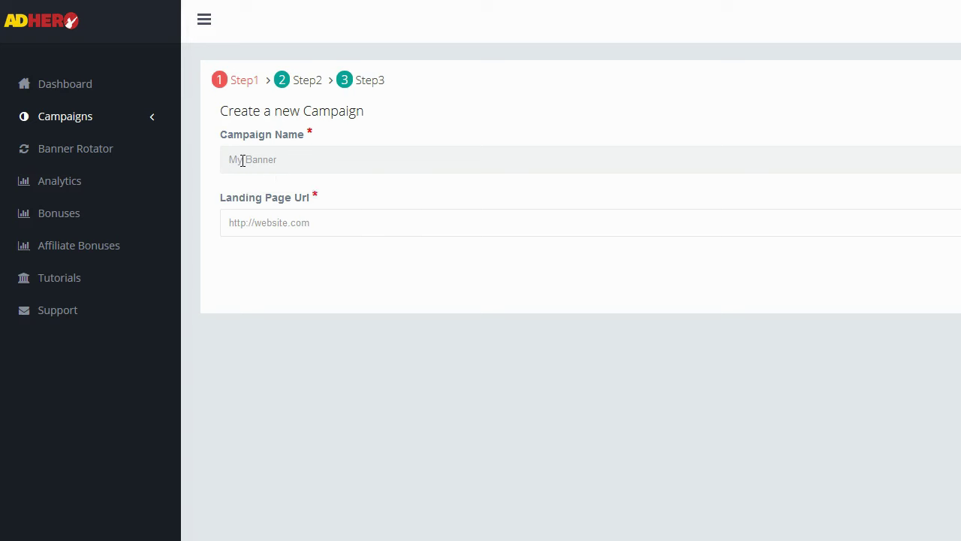
pyautogui.write('Third Test')
pyautogui.click(233, 228)
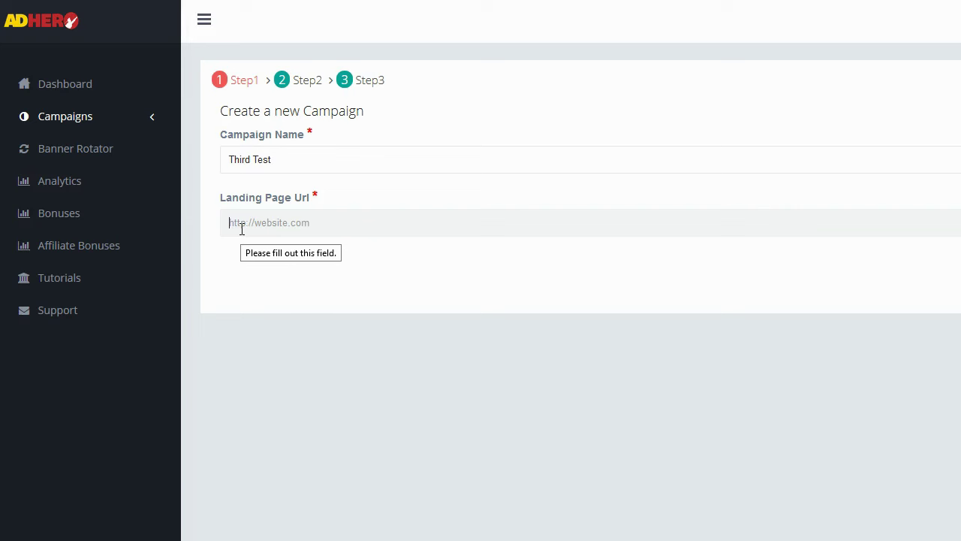
pyautogui.write('http://')
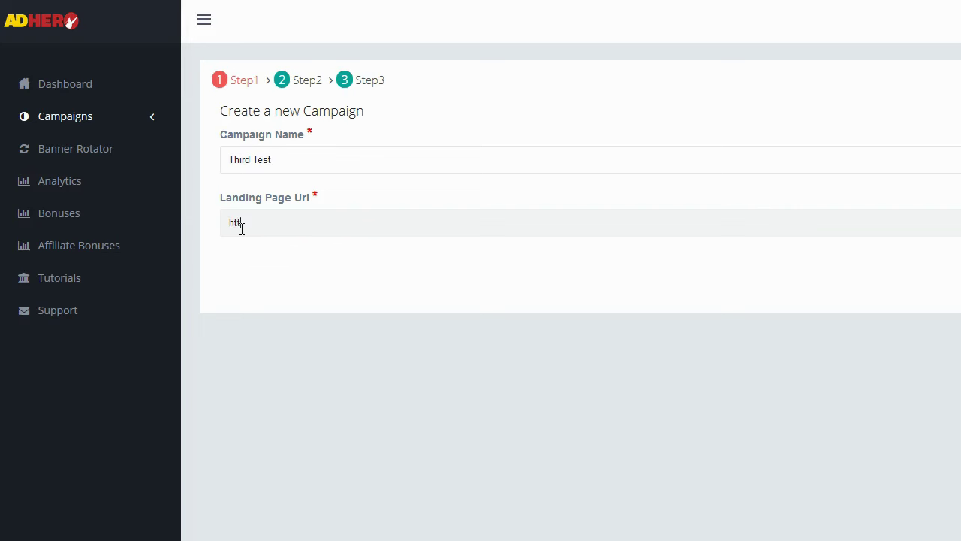
pyautogui.write('www.brettrutecky.com')
pyautogui.click(299, 22)
pyautogui.click(631, 7)
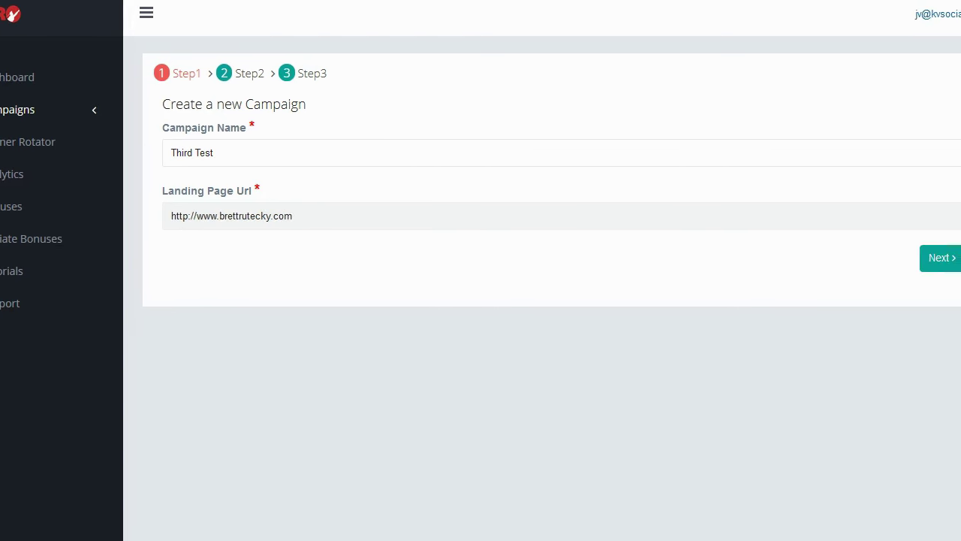
pyautogui.click(832, 102)
pyautogui.click(917, 242)
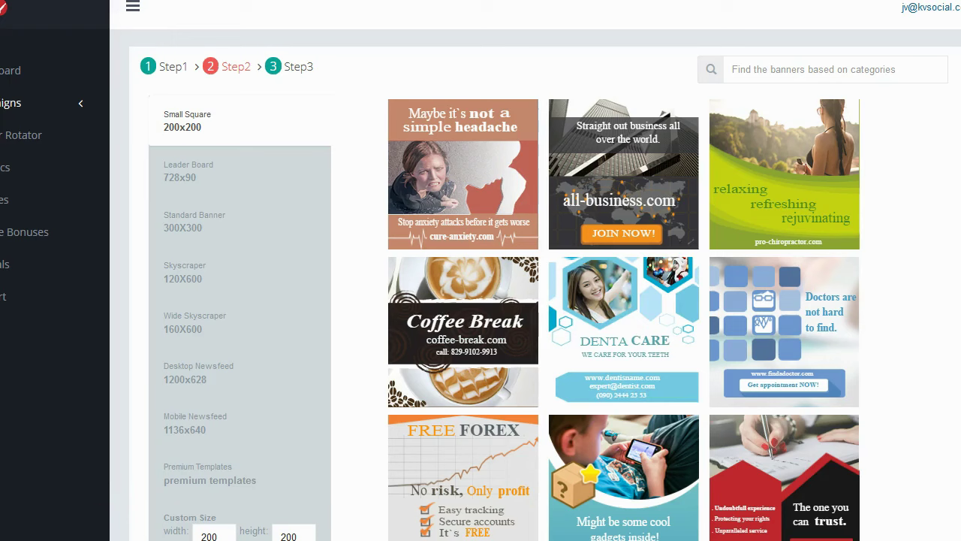
# Choose the Leader Board 728x90 size to list its banner templates
pyautogui.click(154, 70)
pyautogui.scroll(-2, 239, 197)
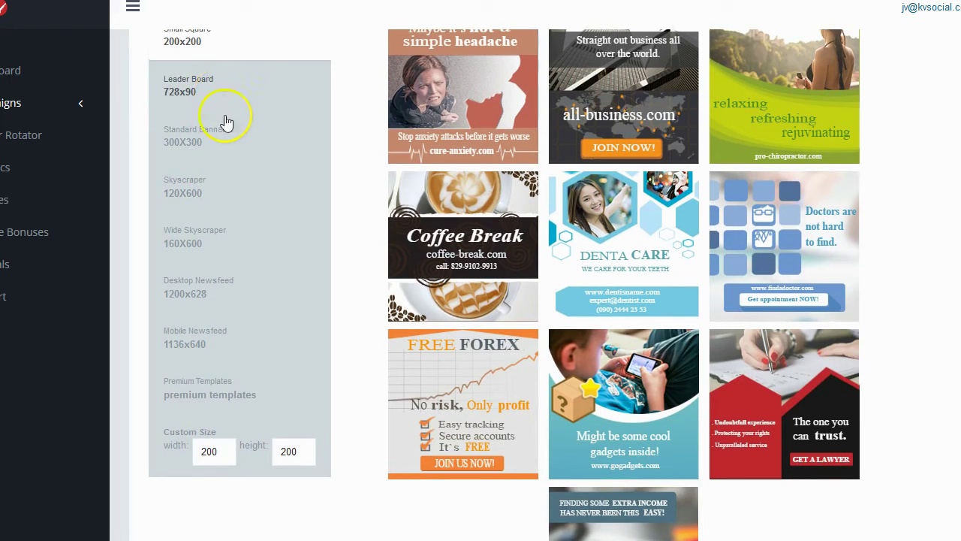
pyautogui.click(228, 148)
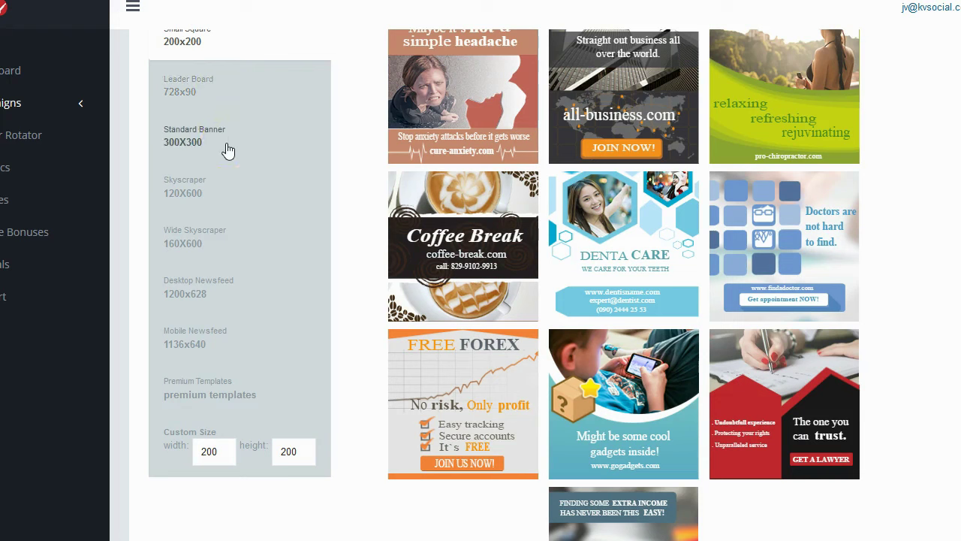
pyautogui.click(187, 334)
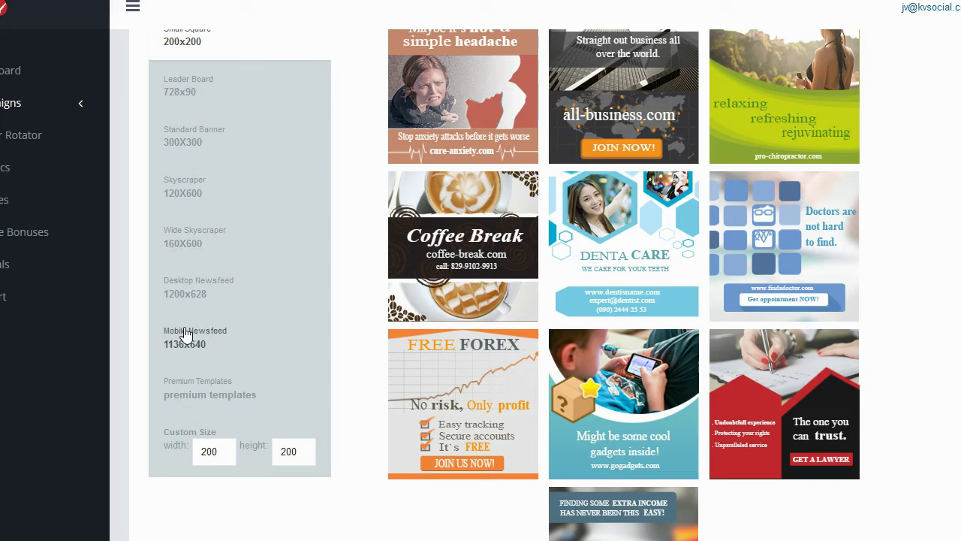
pyautogui.click(252, 137)
pyautogui.click(230, 91)
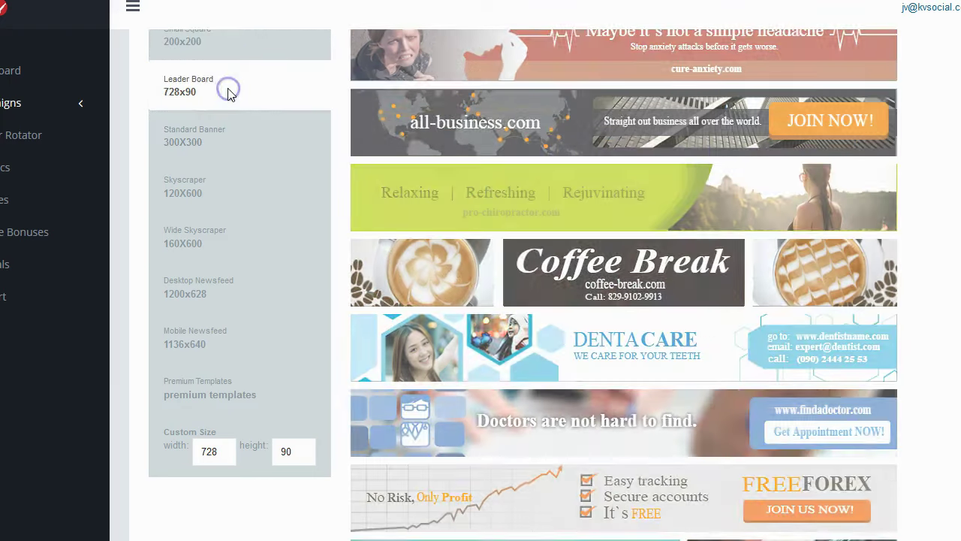
pyautogui.scroll(1, 623, 285)
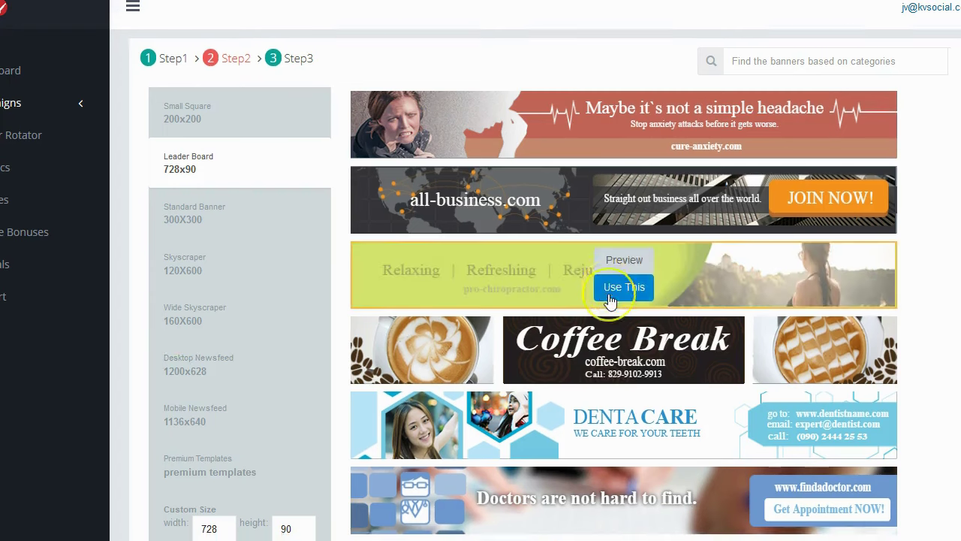
# Use the "The one you can trust." lawyer template for the campaign banner
pyautogui.scroll(-5, 615, 293)
pyautogui.scroll(-1, 612, 300)
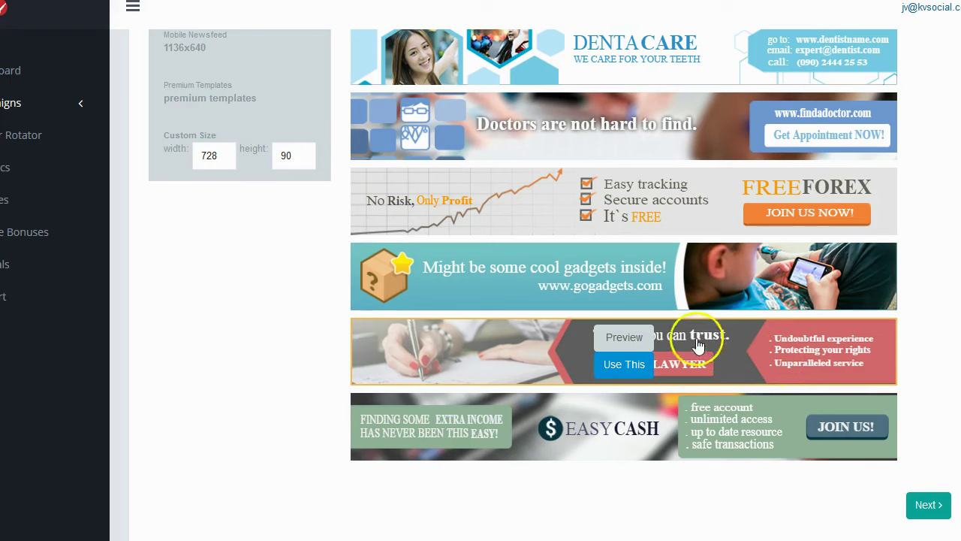
pyautogui.click(623, 365)
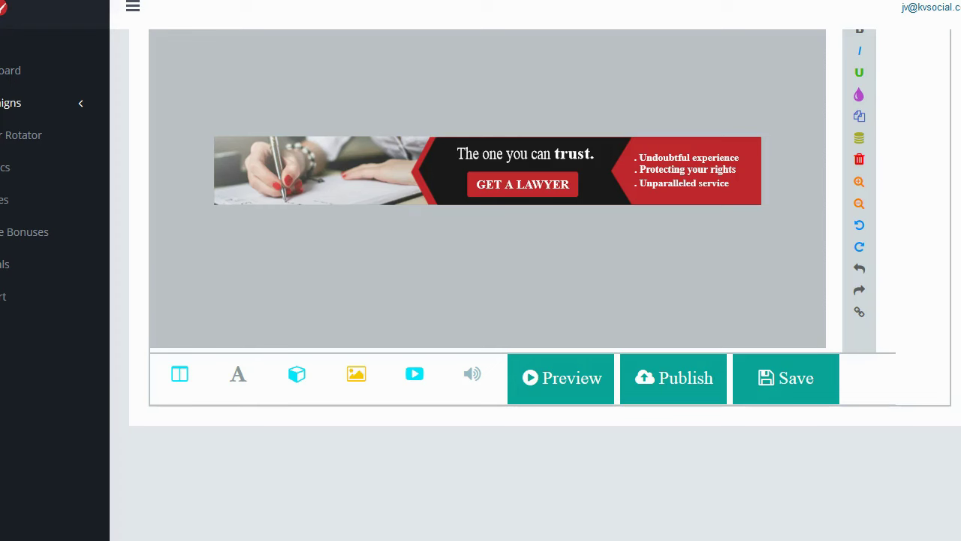
# Resize the banner to a custom size with width 650 and height 200
pyautogui.scroll(2, 446, 457)
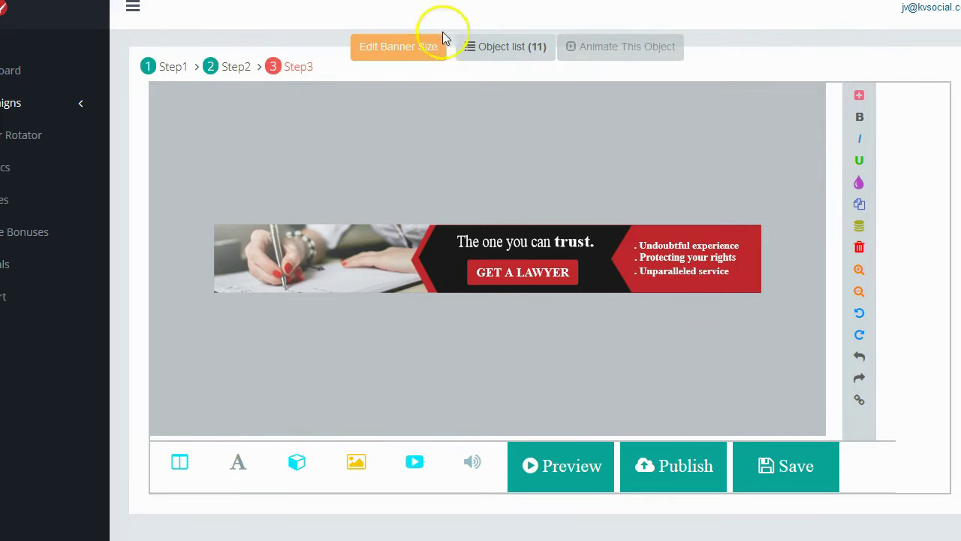
pyautogui.click(426, 48)
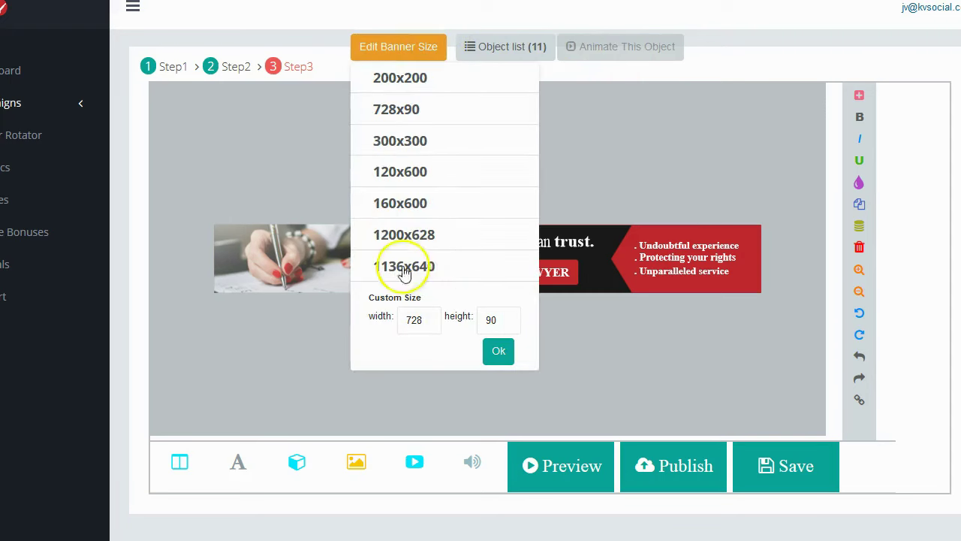
pyautogui.click(405, 320)
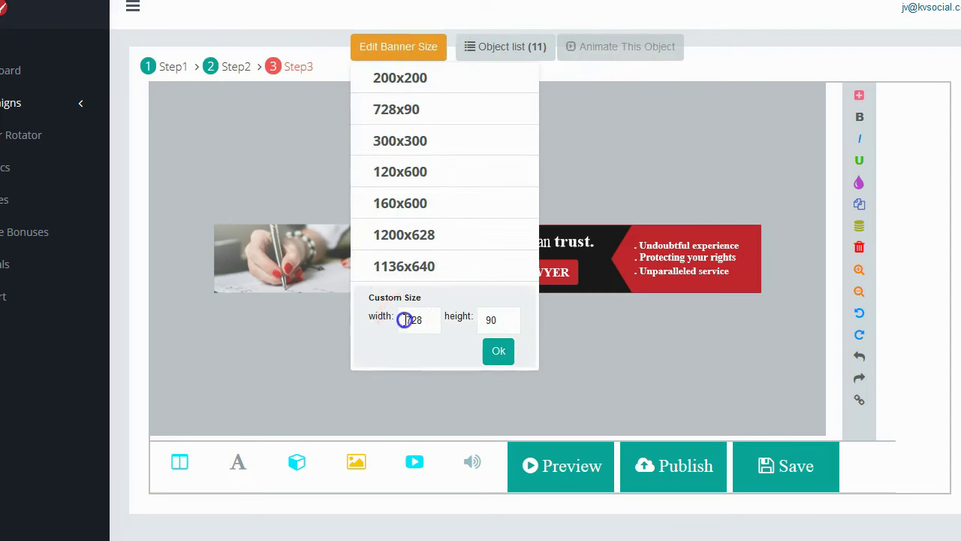
pyautogui.write('_Size')
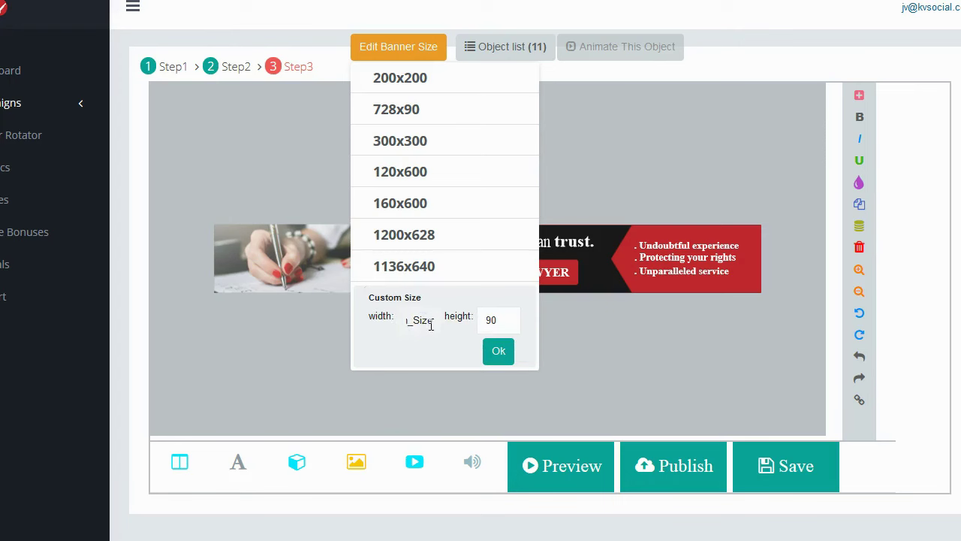
pyautogui.click(429, 321)
pyautogui.press('BackSpace')
pyautogui.press('BackSpace')
pyautogui.press('BackSpace')
pyautogui.press('BackSpace')
pyautogui.press('BackSpace')
pyautogui.press('BackSpace')
pyautogui.press('BackSpace')
pyautogui.press('BackSpace')
pyautogui.press('BackSpace')
pyautogui.press('BackSpace')
pyautogui.press('BackSpace')
pyautogui.press('BackSpace')
pyautogui.press('BackSpace')
pyautogui.press('BackSpace')
pyautogui.press('BackSpace')
pyautogui.press('BackSpace')
pyautogui.press('BackSpace')
pyautogui.press('BackSpace')
pyautogui.press('BackSpace')
pyautogui.press('BackSpace')
pyautogui.press('Delete')
pyautogui.write('650')
pyautogui.click(485, 321)
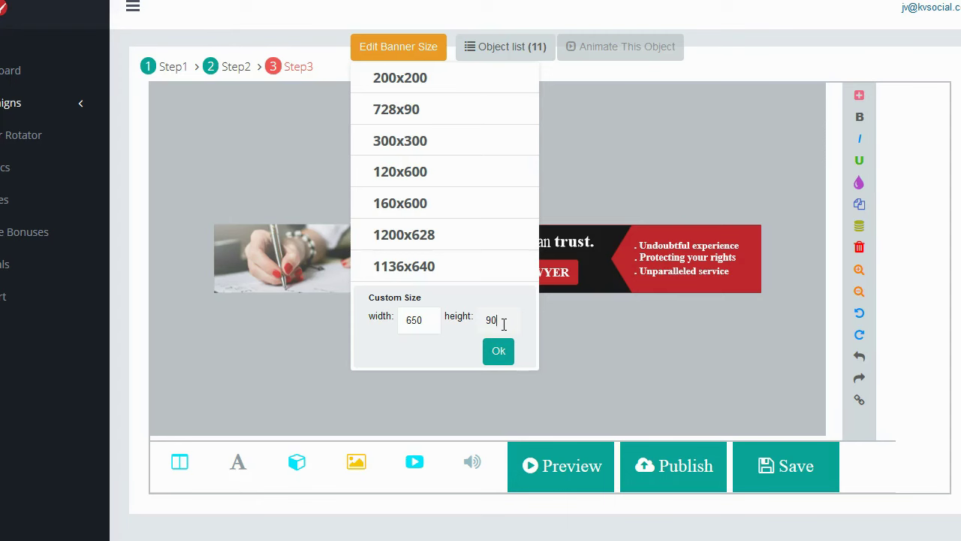
pyautogui.press('BackSpace')
pyautogui.press('BackSpace')
pyautogui.write('200')
pyautogui.click(498, 351)
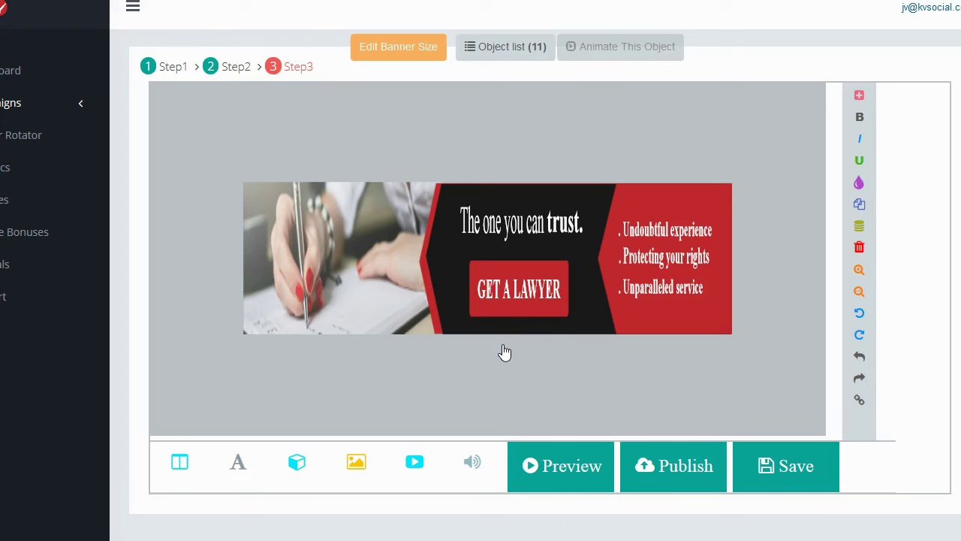
pyautogui.click(408, 296)
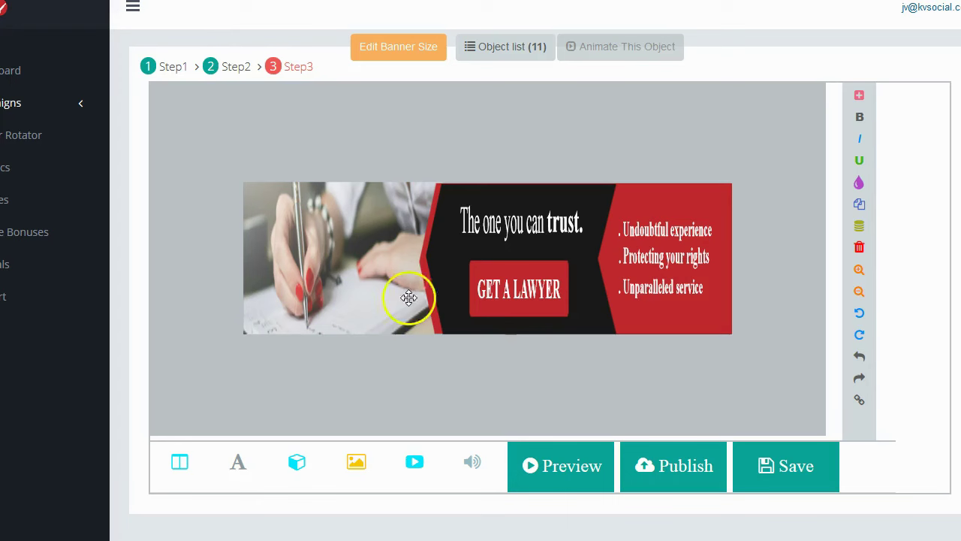
pyautogui.click(364, 268)
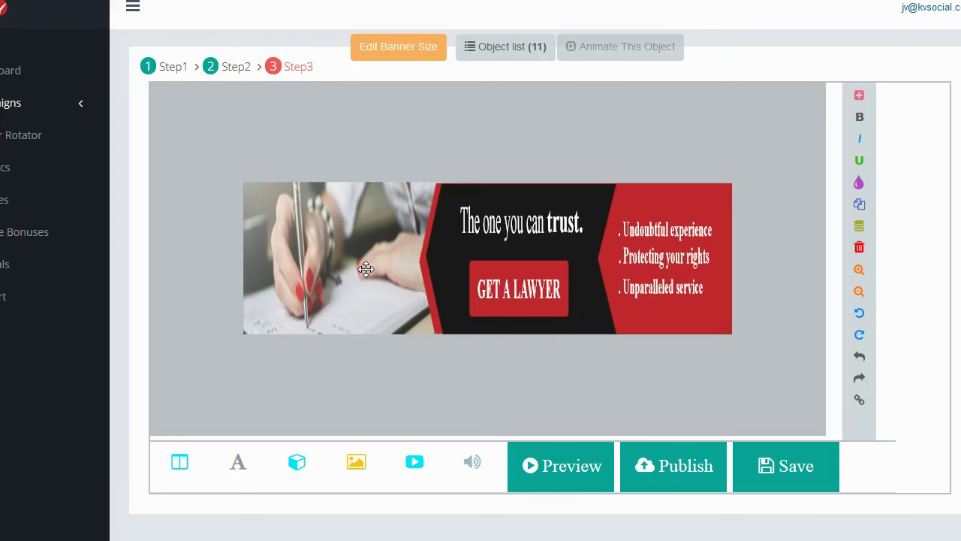
pyautogui.click(215, 382)
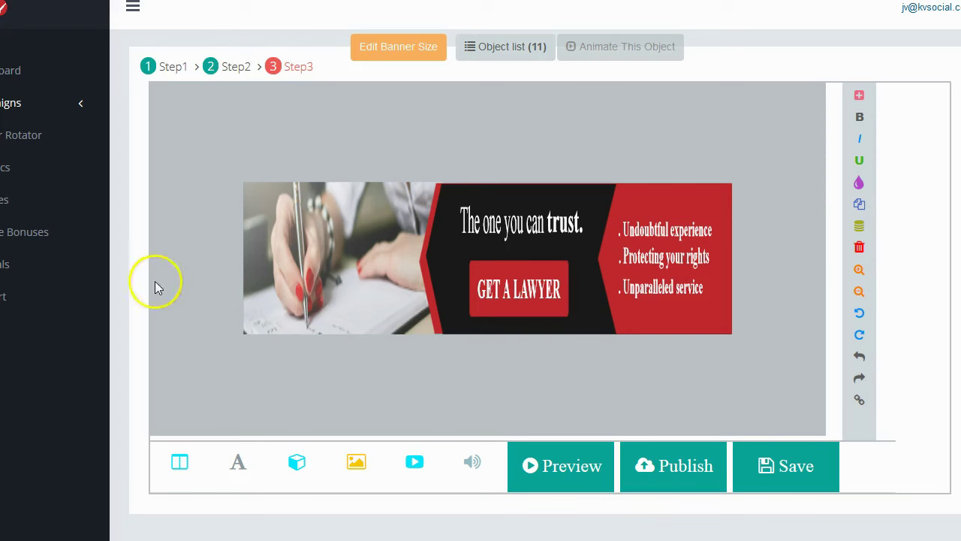
# Delete the three bullet texts "Undoubtful experience", "Protecting your rights" and "Unparalleled service" from the banner
pyautogui.click(655, 237)
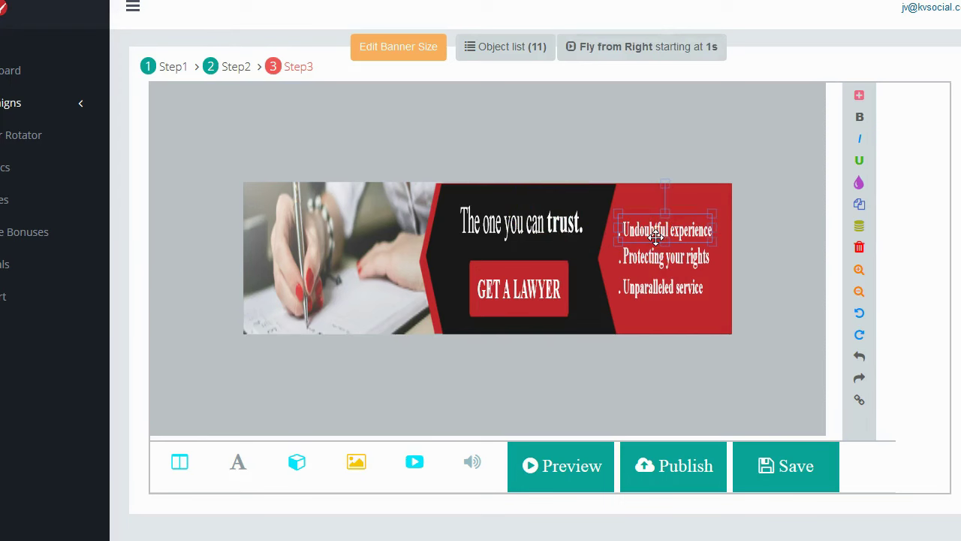
pyautogui.click(859, 247)
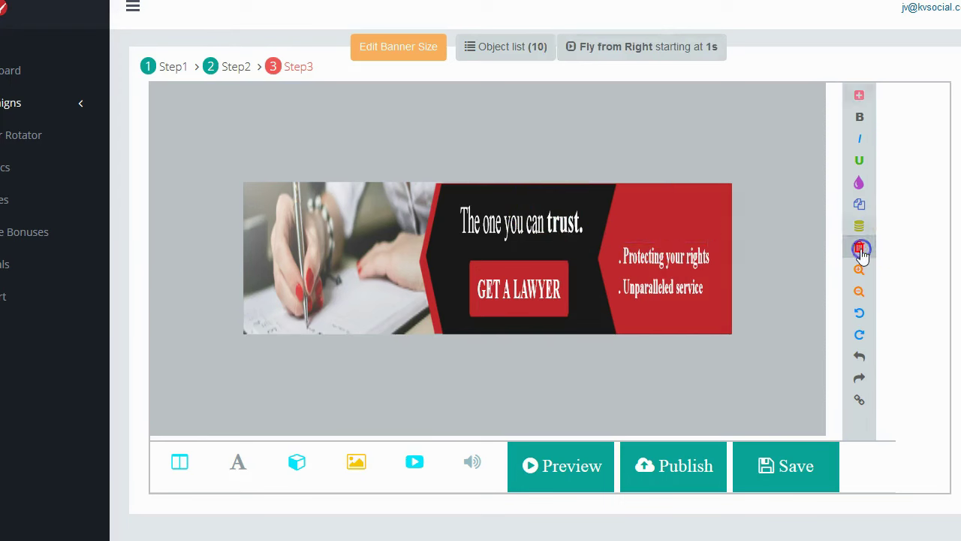
pyautogui.click(650, 258)
pyautogui.click(859, 247)
pyautogui.click(698, 283)
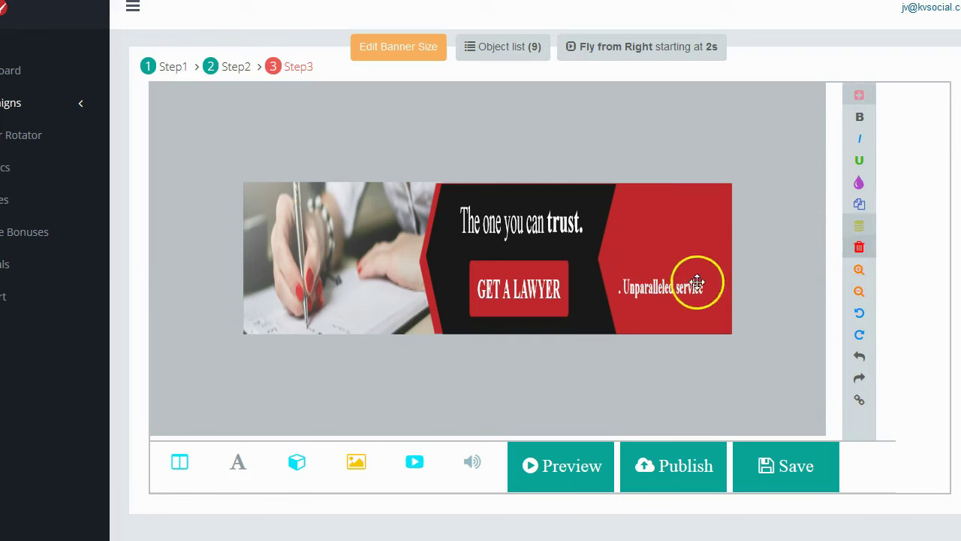
pyautogui.click(859, 247)
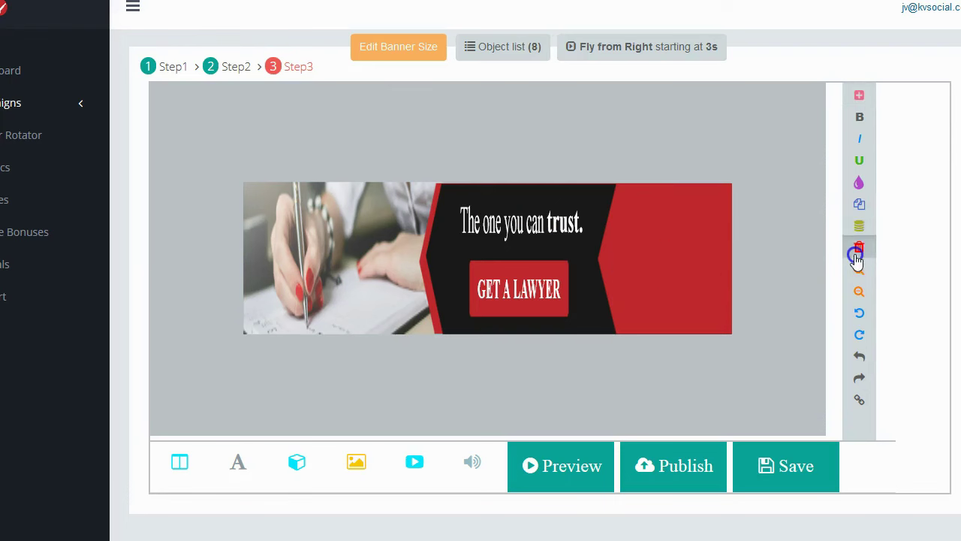
# Delete the red shape at the banner's right end and the GET A LAWYER text with its red button
pyautogui.click(661, 261)
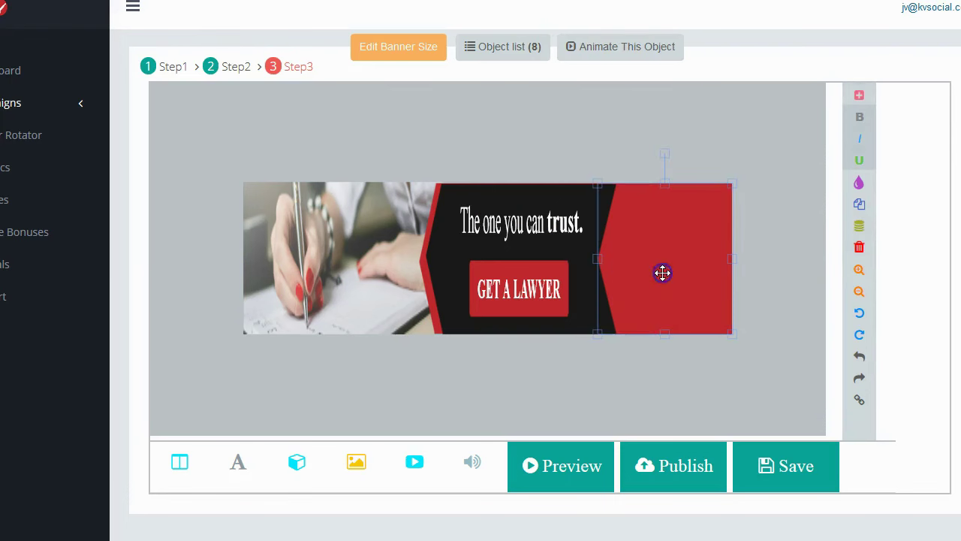
pyautogui.click(858, 248)
pyautogui.click(515, 289)
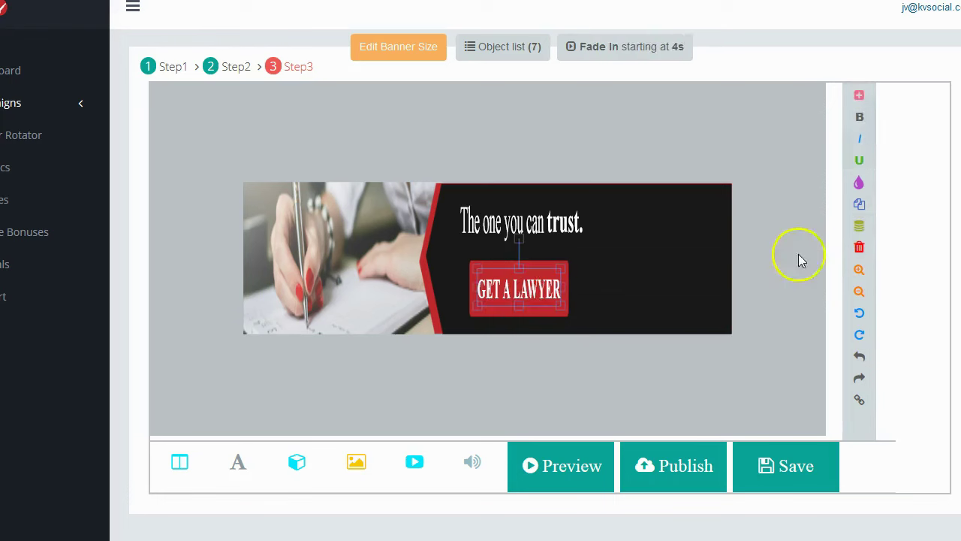
pyautogui.click(859, 248)
pyautogui.click(555, 287)
pyautogui.click(859, 247)
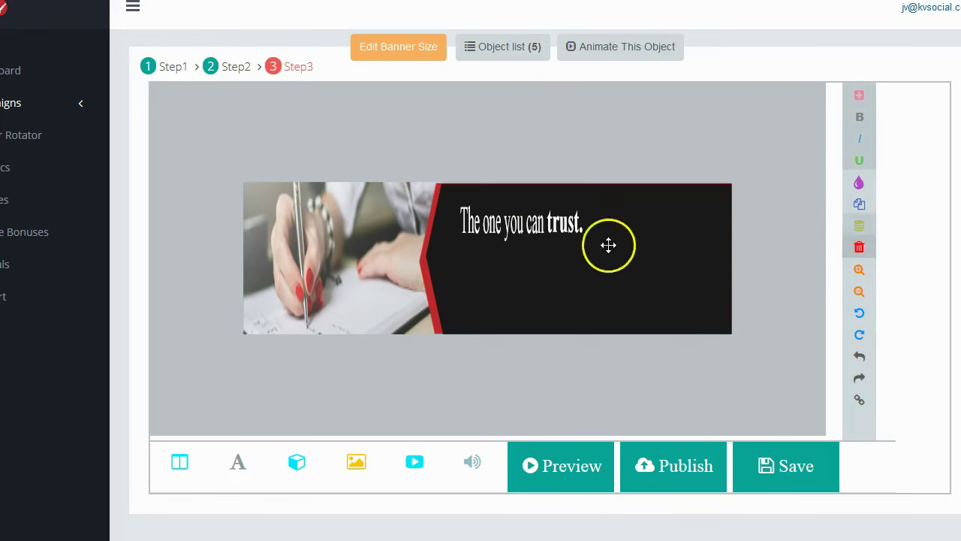
# Delete both parts of the headline "The one you can trust." from the banner
pyautogui.click(567, 225)
pyautogui.click(860, 247)
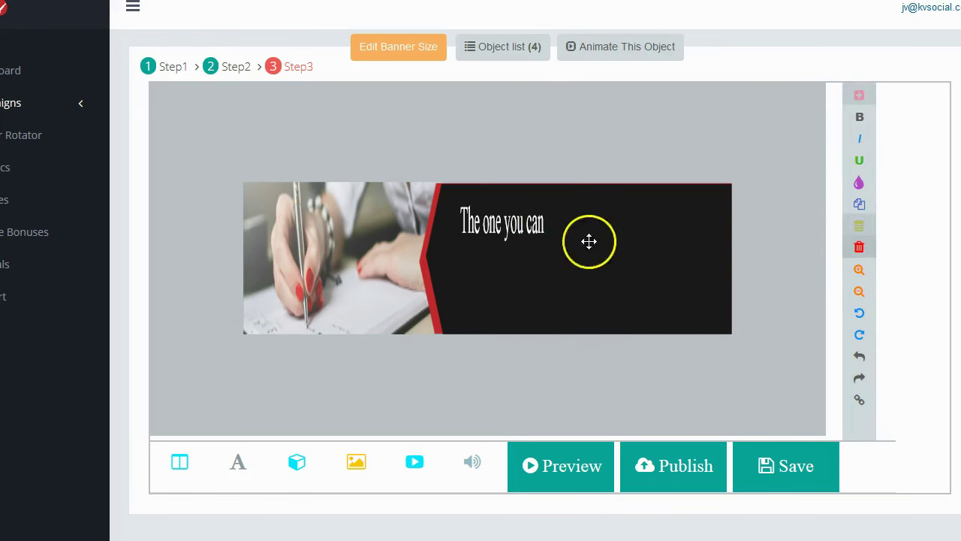
pyautogui.click(529, 225)
pyautogui.click(859, 247)
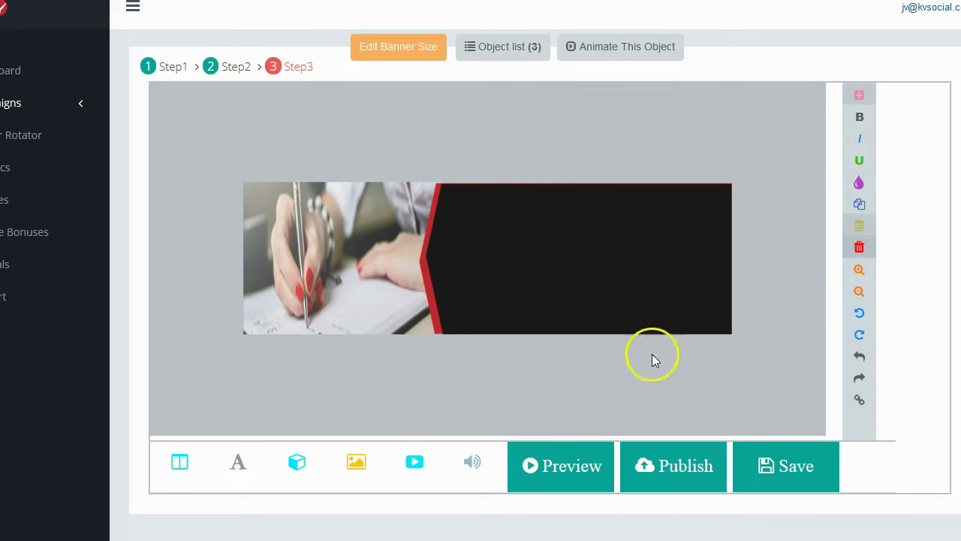
# Delete the photo of the writing hand from the banner
pyautogui.click(348, 285)
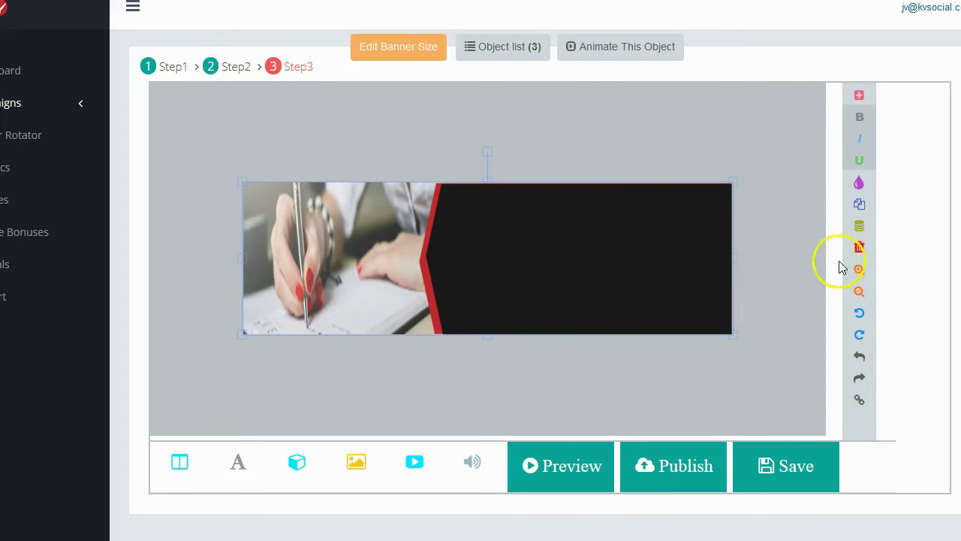
pyautogui.click(859, 247)
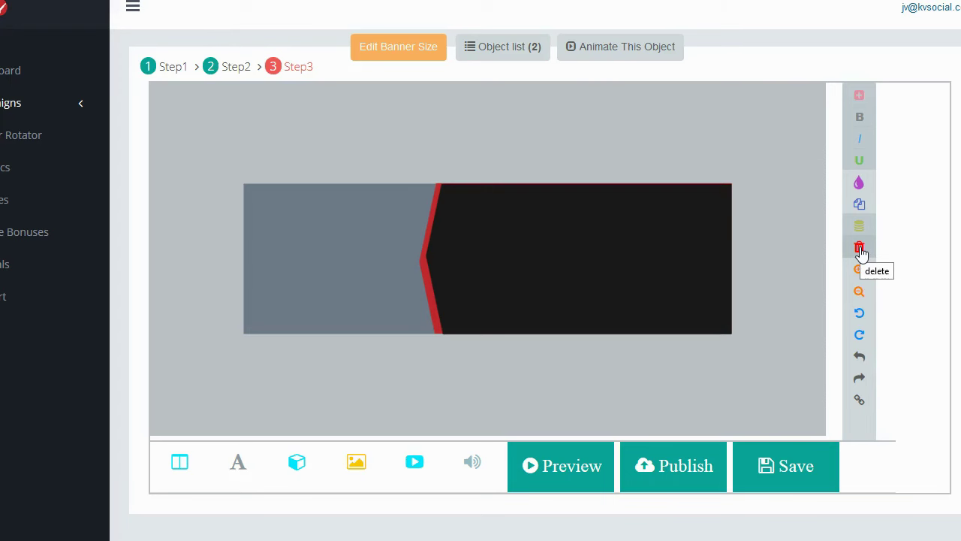
pyautogui.click(859, 249)
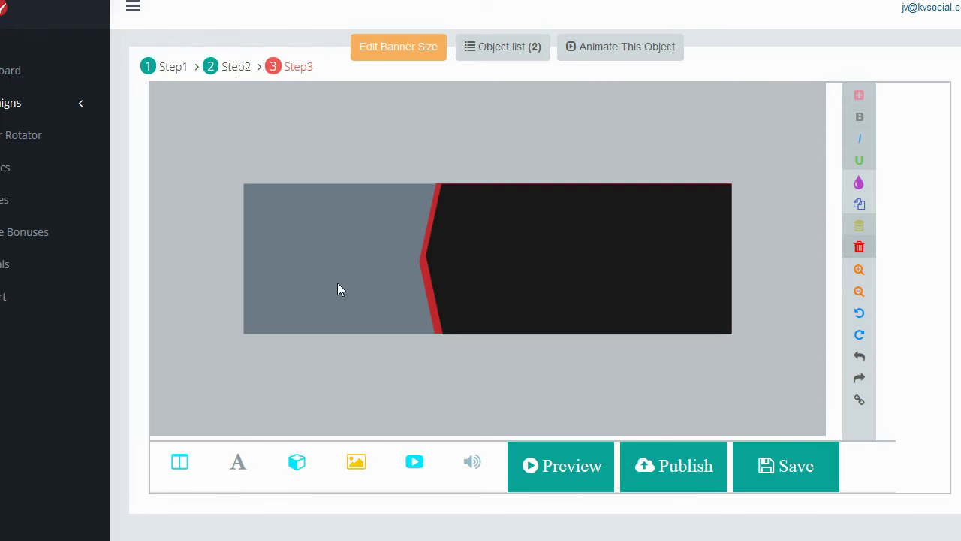
# Set the banner's background colour to white
pyautogui.click(181, 462)
pyautogui.scroll(-2, 298, 385)
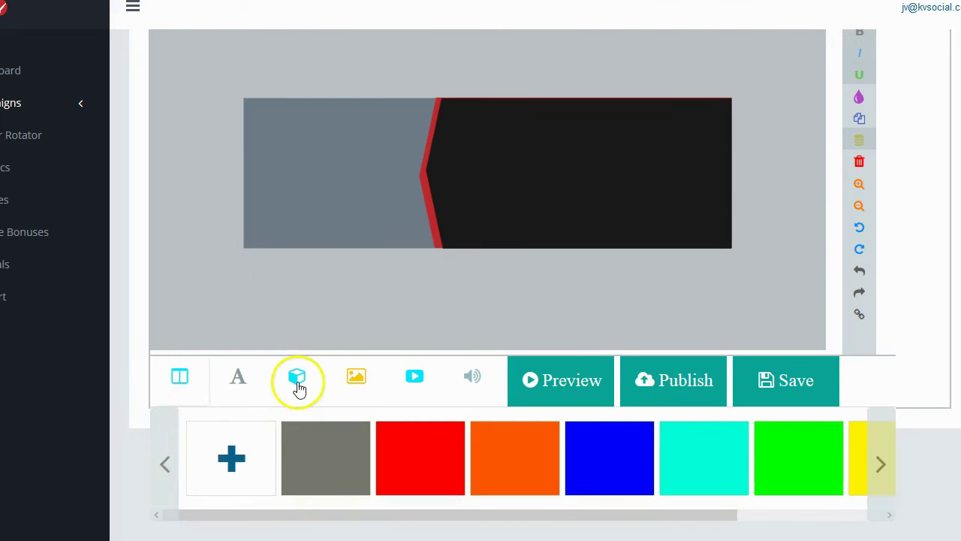
pyautogui.click(881, 467)
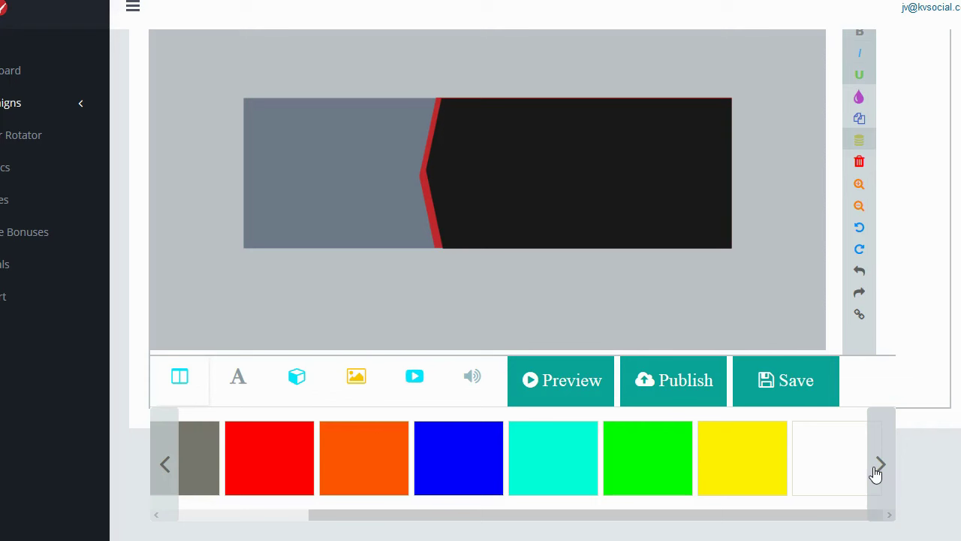
pyautogui.moveTo(799, 524)
pyautogui.mouseDown()
pyautogui.moveTo(623, 526)
pyautogui.moveTo(638, 518)
pyautogui.moveTo(781, 526)
pyautogui.mouseUp()
pyautogui.click(822, 457)
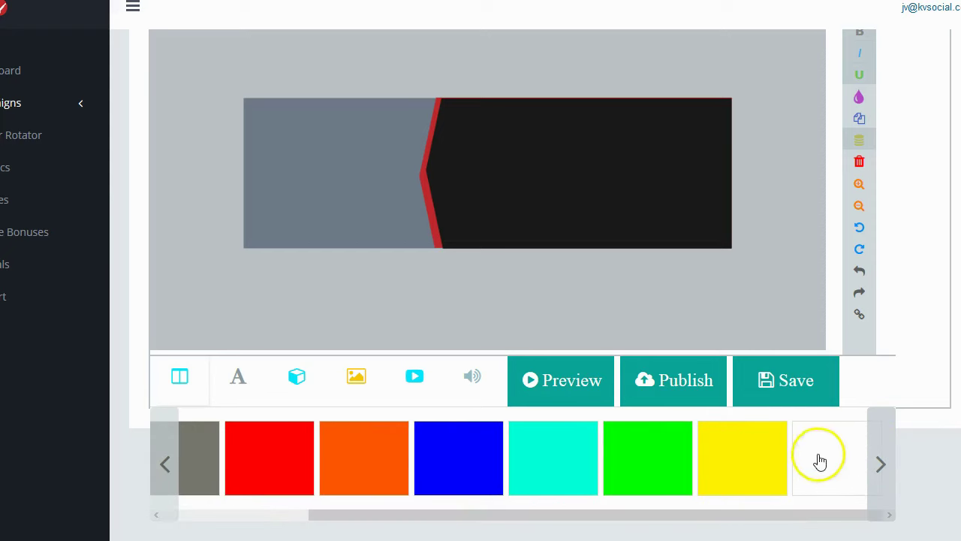
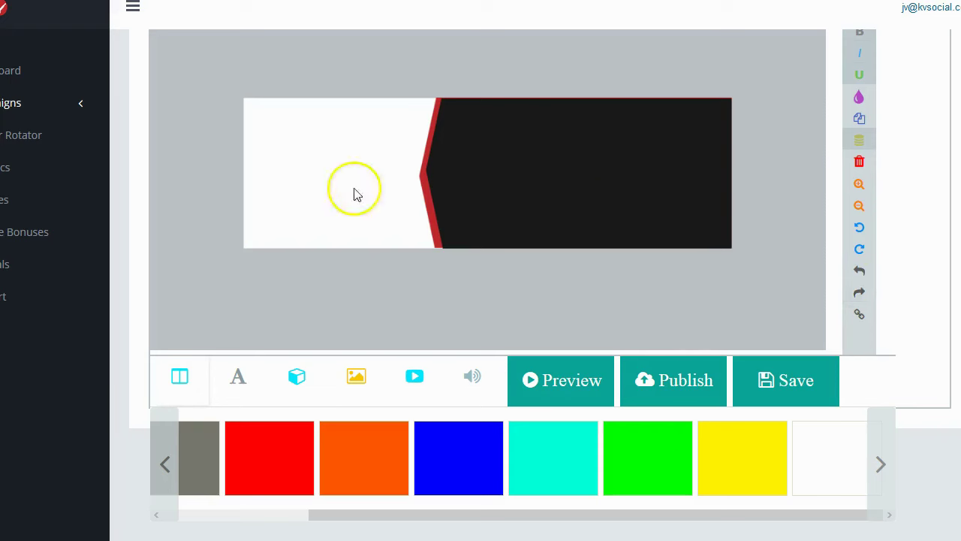
# Start inserting a video, then switch to YouTube and copy the URL of the "Jack Jacker Demo" video
pyautogui.click(417, 376)
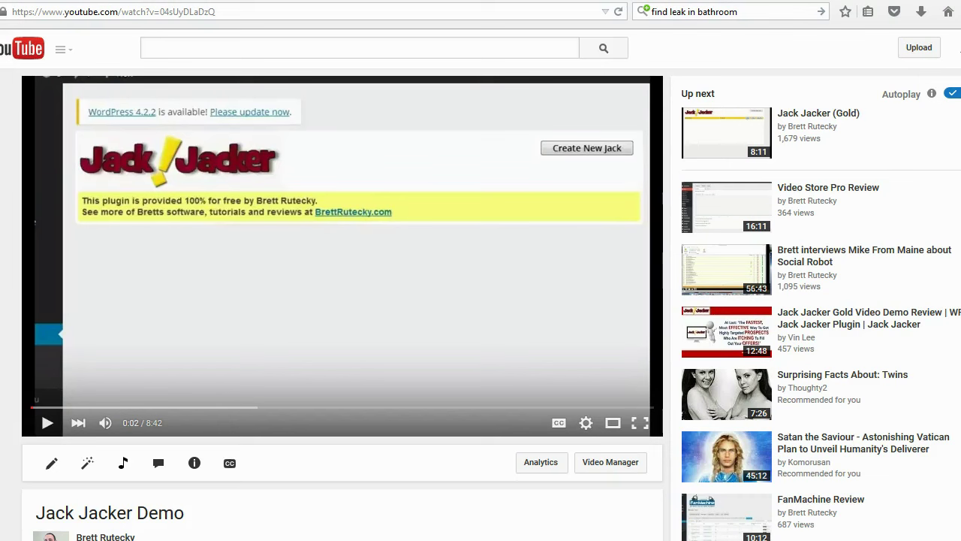
pyautogui.click(251, 10)
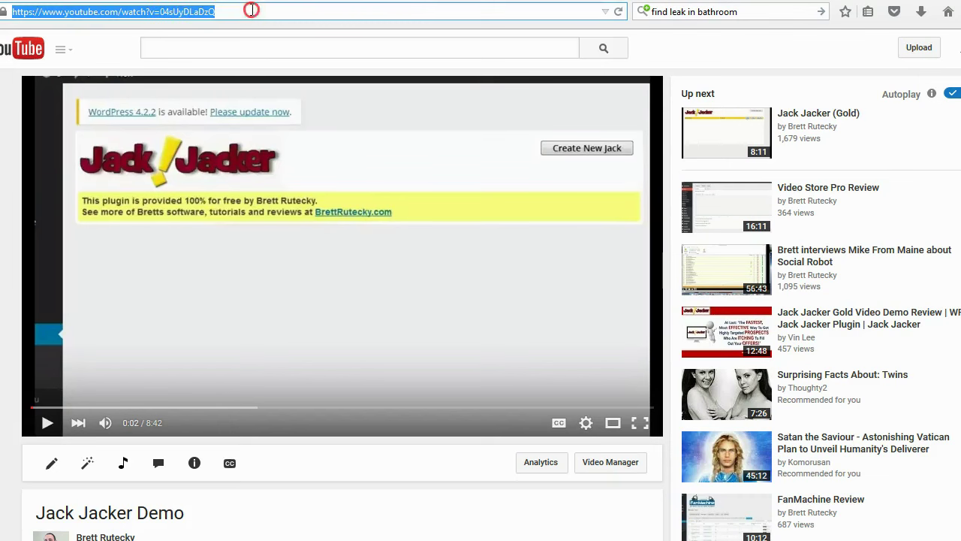
pyautogui.rightClick(251, 10)
pyautogui.click(288, 59)
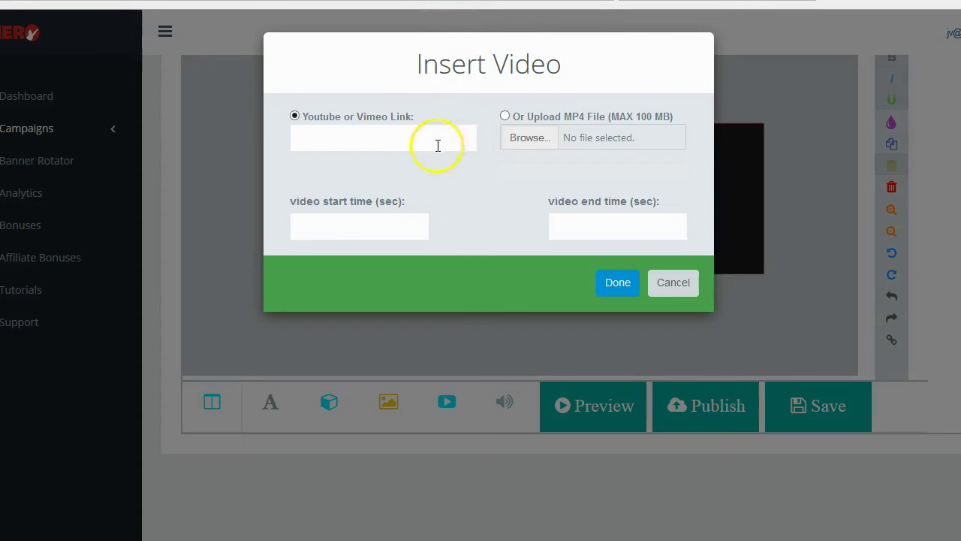
# Back in AdHero, insert the video from the copied YouTube link ending in "watch?v=04sUyDLaDzQ", leaving the start and end times blank
pyautogui.click(400, 138)
pyautogui.rightClick(414, 135)
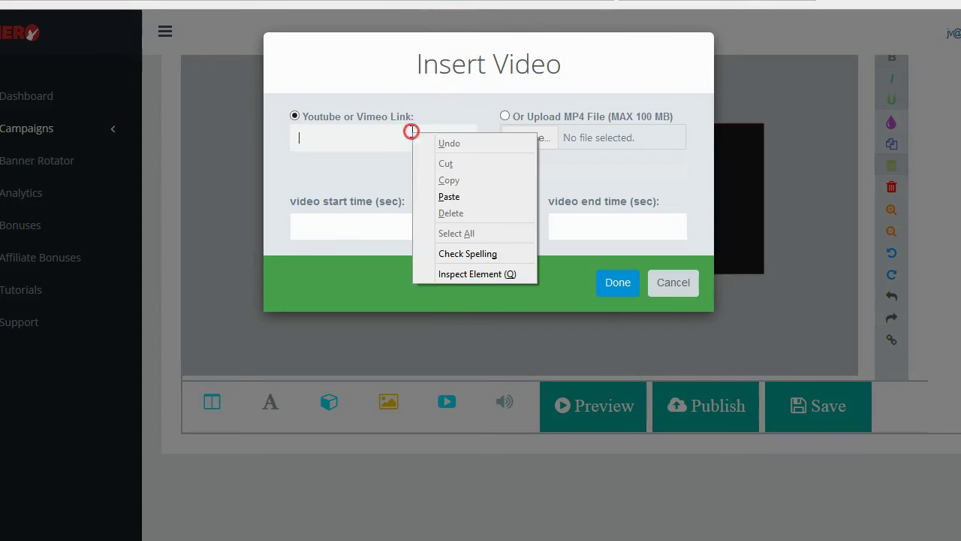
pyautogui.click(443, 195)
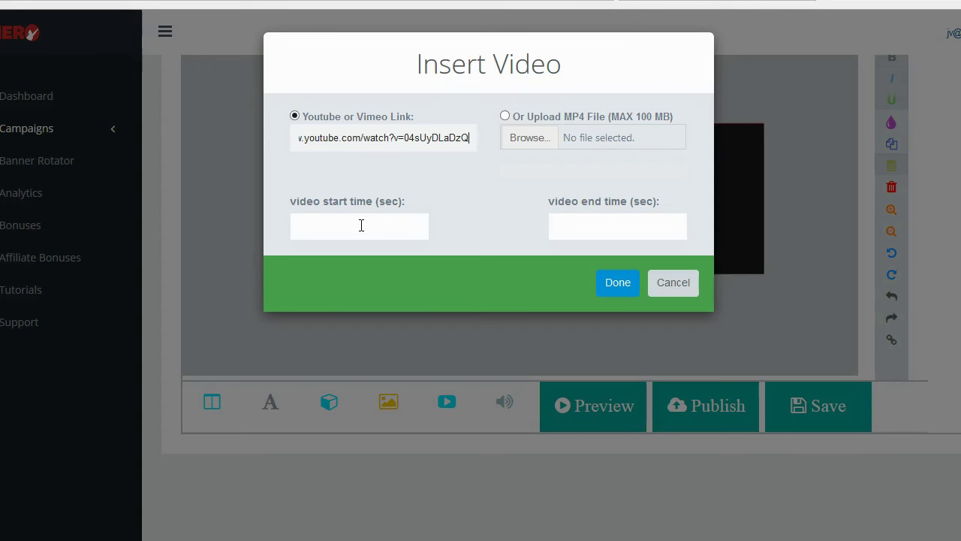
pyautogui.click(611, 285)
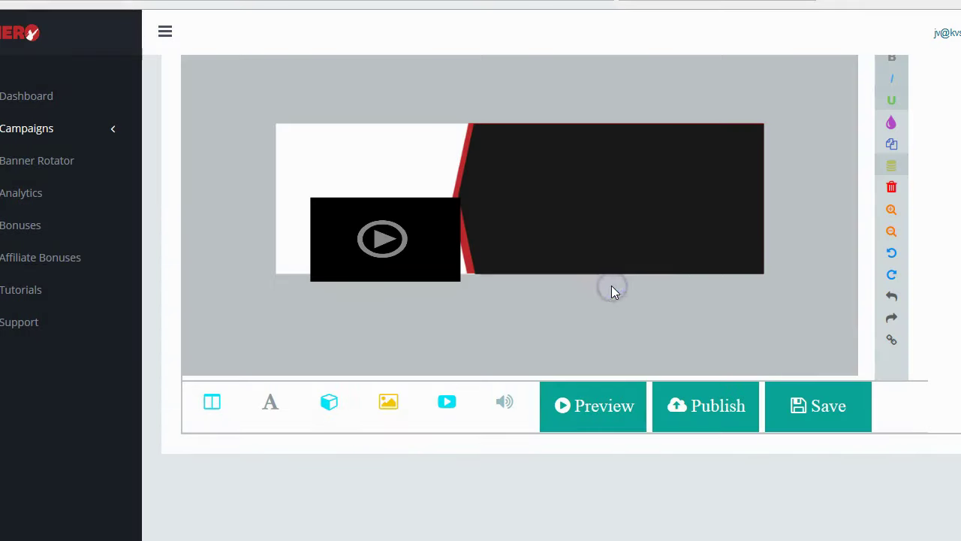
# Move the video into the upper part of the banner's white area, enlarge it slightly and adjust its rotation
pyautogui.click(670, 240)
pyautogui.moveTo(388, 242); pyautogui.dragTo(362, 185)
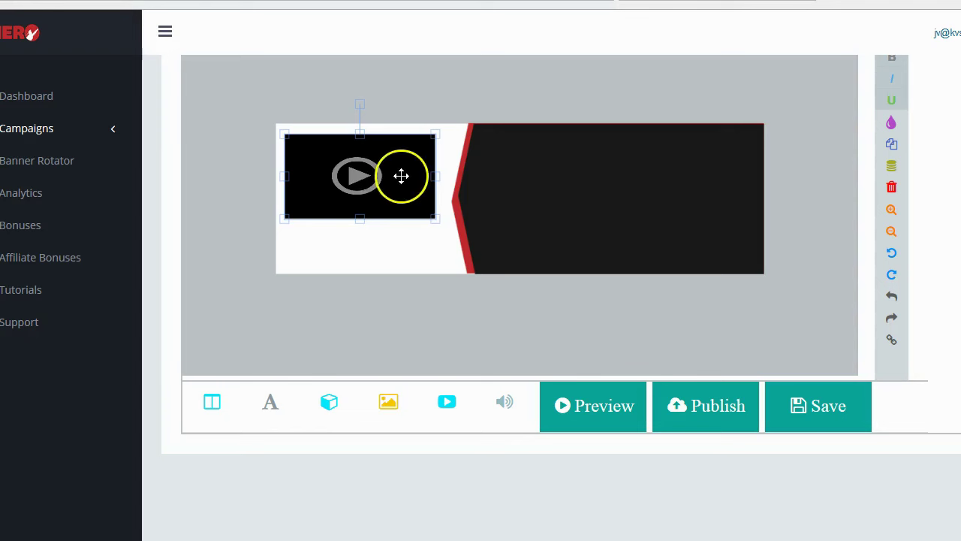
pyautogui.moveTo(351, 181)
pyautogui.mouseDown()
pyautogui.moveTo(618, 200)
pyautogui.moveTo(416, 122)
pyautogui.moveTo(336, 181)
pyautogui.moveTo(364, 177)
pyautogui.moveTo(355, 179)
pyautogui.mouseUp()
pyautogui.moveTo(296, 217)
pyautogui.mouseDown()
pyautogui.moveTo(253, 272)
pyautogui.moveTo(313, 230)
pyautogui.moveTo(293, 239)
pyautogui.moveTo(303, 232)
pyautogui.mouseUp()
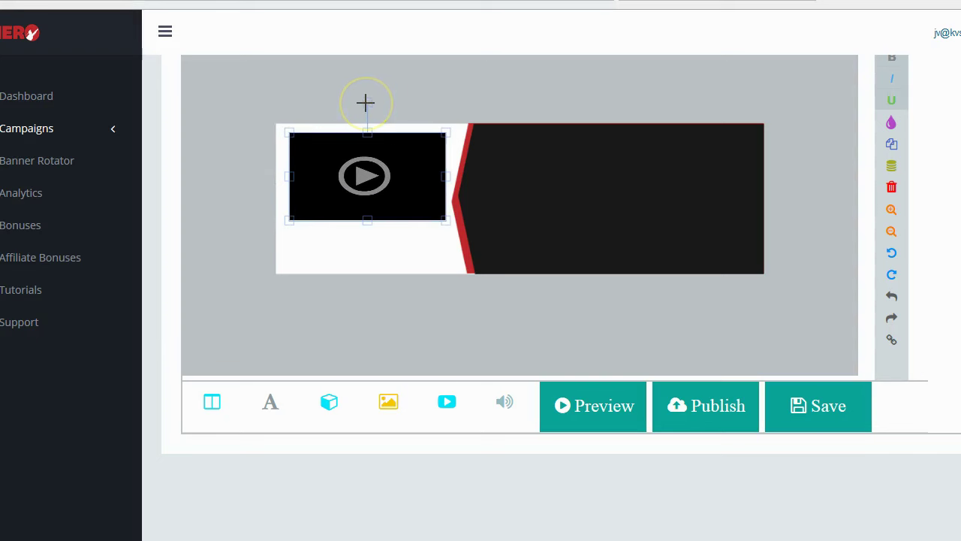
pyautogui.moveTo(367, 102); pyautogui.dragTo(367, 123)
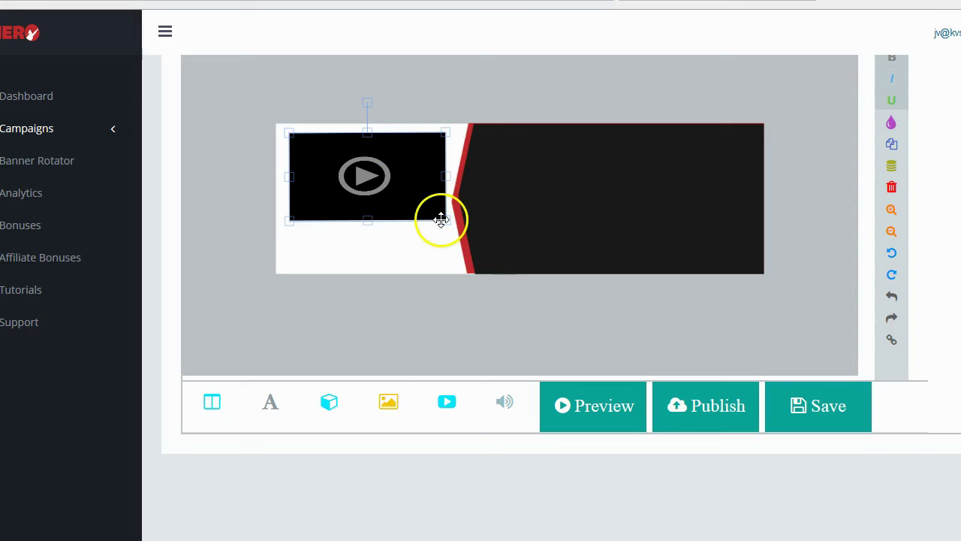
# Narrow the dark panel and the red arrow shape from their inner edges to widen the white area around the video
pyautogui.moveTo(445, 220); pyautogui.dragTo(395, 219)
pyautogui.click(523, 208)
pyautogui.moveTo(459, 199); pyautogui.dragTo(556, 200)
pyautogui.click(463, 203)
pyautogui.moveTo(449, 200); pyautogui.dragTo(536, 208)
# Enlarge the video to fill the white area, and extend the red shape and dark panel back toward its edge
pyautogui.moveTo(403, 205); pyautogui.dragTo(480, 207)
pyautogui.moveTo(503, 259); pyautogui.dragTo(515, 275)
pyautogui.click(544, 200)
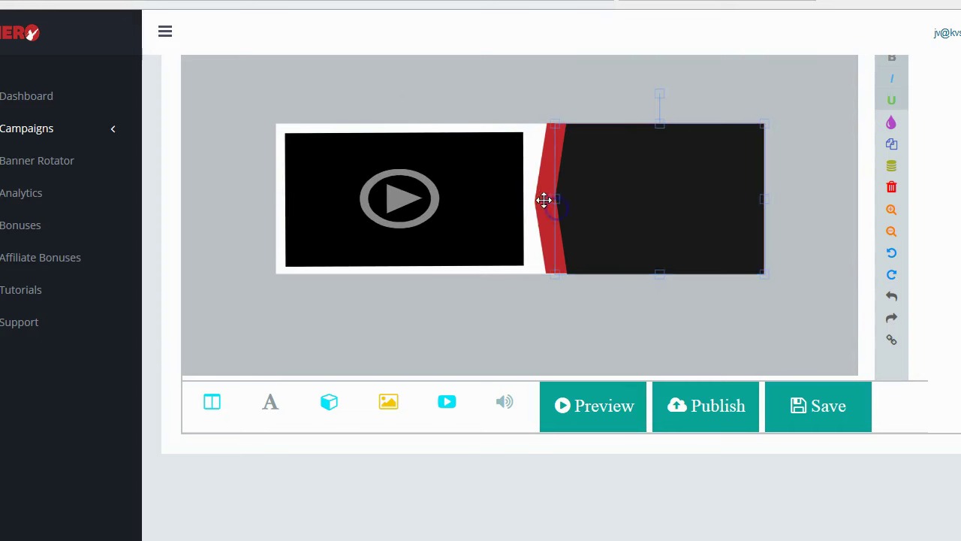
pyautogui.moveTo(538, 199)
pyautogui.mouseDown()
pyautogui.moveTo(526, 199)
pyautogui.moveTo(562, 195)
pyautogui.moveTo(538, 198)
pyautogui.mouseUp()
pyautogui.click(600, 141)
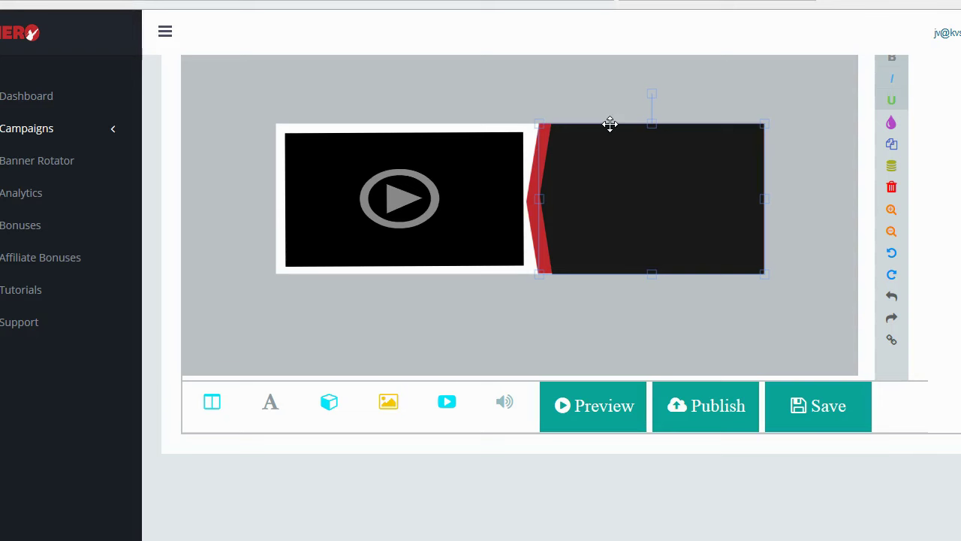
# Add a text field reading "Get Bretts Premium Jack Jacker plugin 100% for FREE!" and place it over the dark panel
pyautogui.click(272, 404)
pyautogui.moveTo(251, 215); pyautogui.dragTo(466, 335)
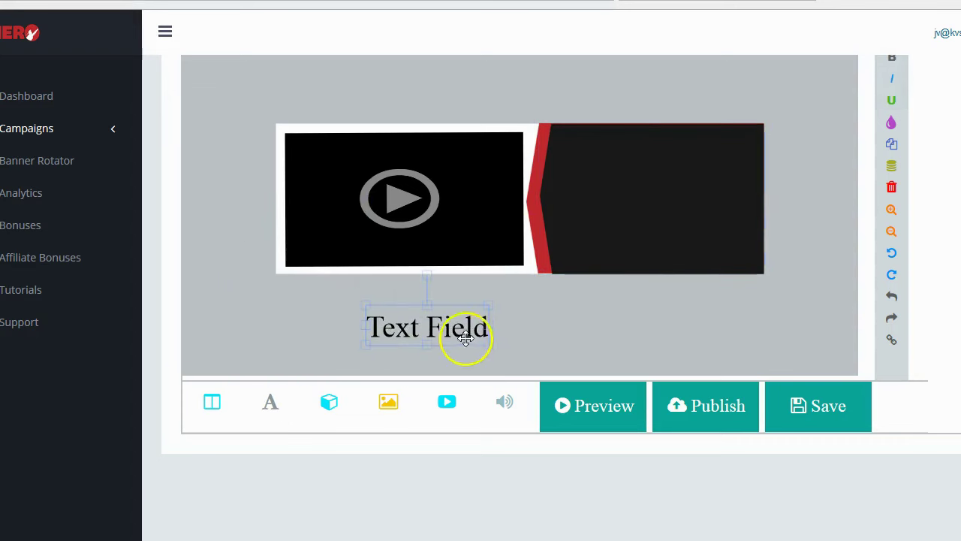
pyautogui.hotkey('ctrl', 'v')
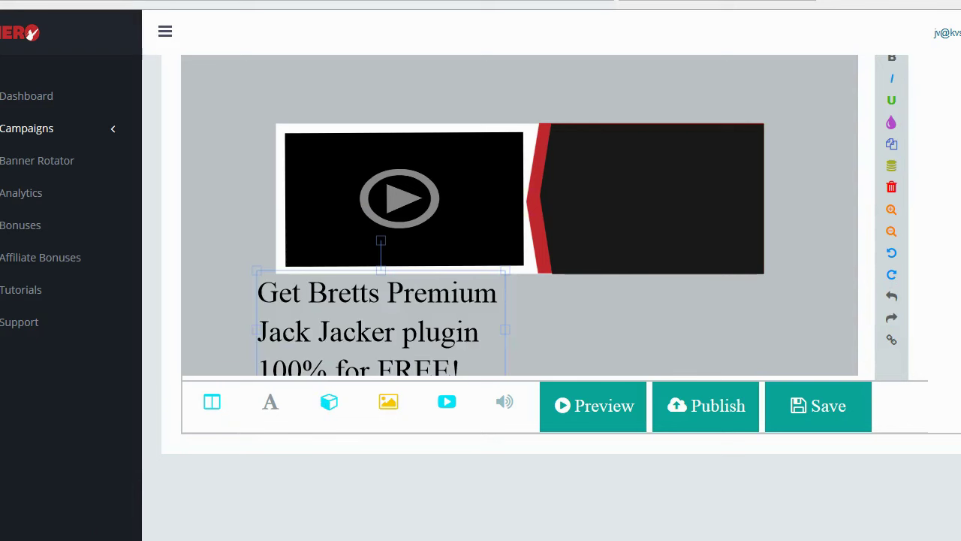
pyautogui.moveTo(397, 300); pyautogui.dragTo(686, 183)
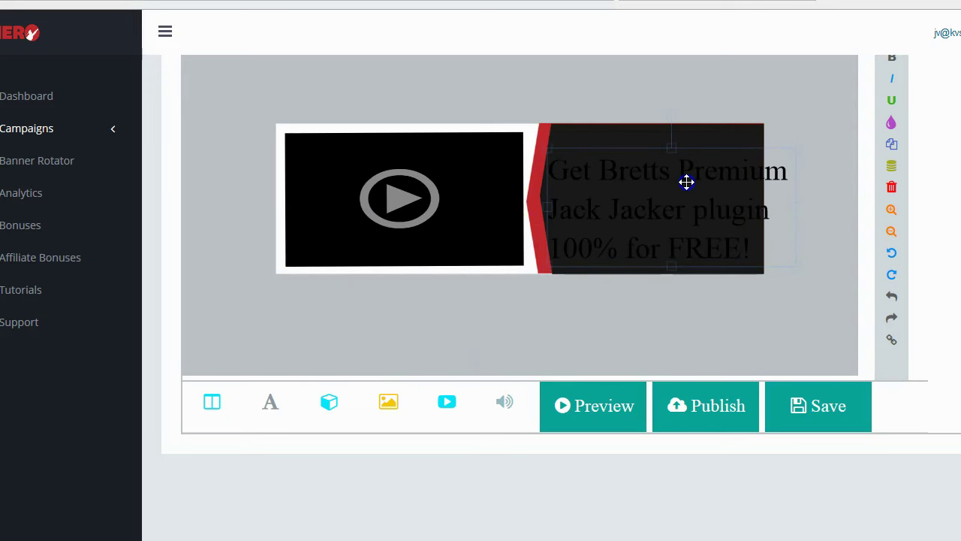
# Move the headline text partly off the dark panel and set its colour to off-white #fafafa
pyautogui.moveTo(686, 182); pyautogui.dragTo(590, 276)
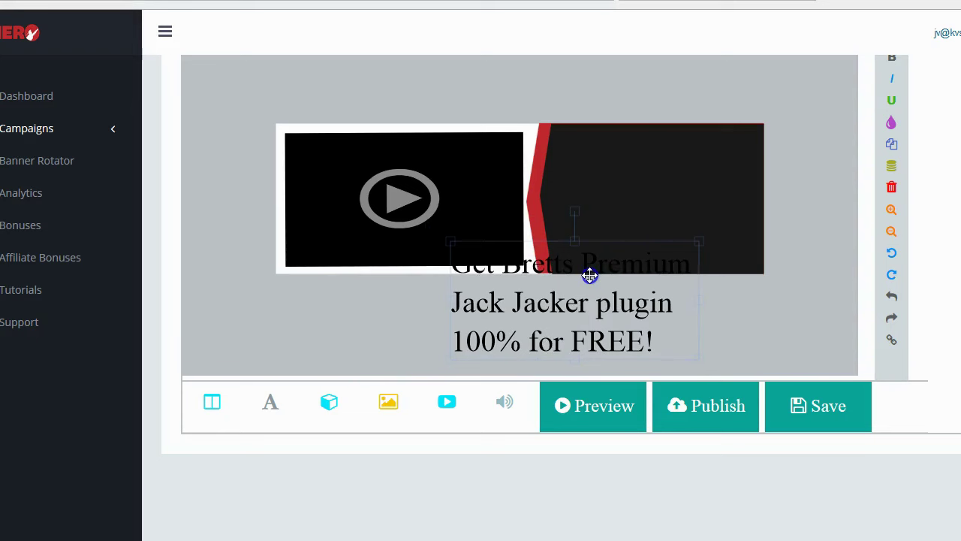
pyautogui.click(889, 124)
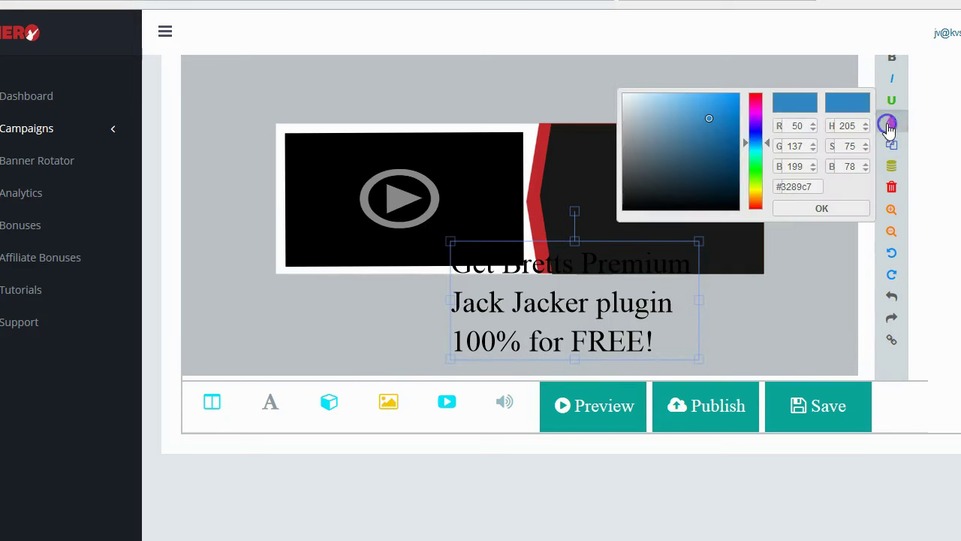
pyautogui.click(681, 110)
pyautogui.moveTo(681, 111); pyautogui.dragTo(624, 94)
pyautogui.click(809, 214)
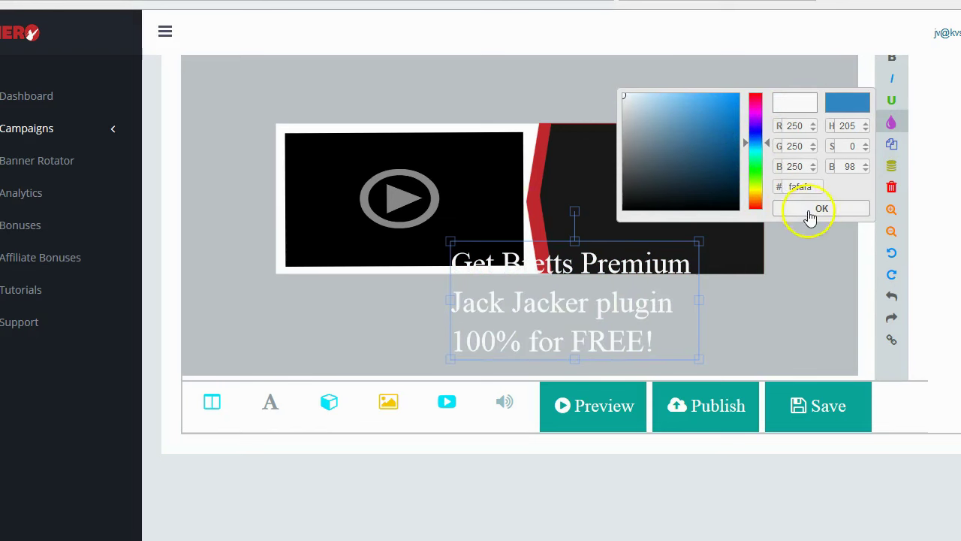
# Move the headline text back onto the dark panel and reduce its width and height to fit inside
pyautogui.moveTo(620, 301); pyautogui.dragTo(719, 195)
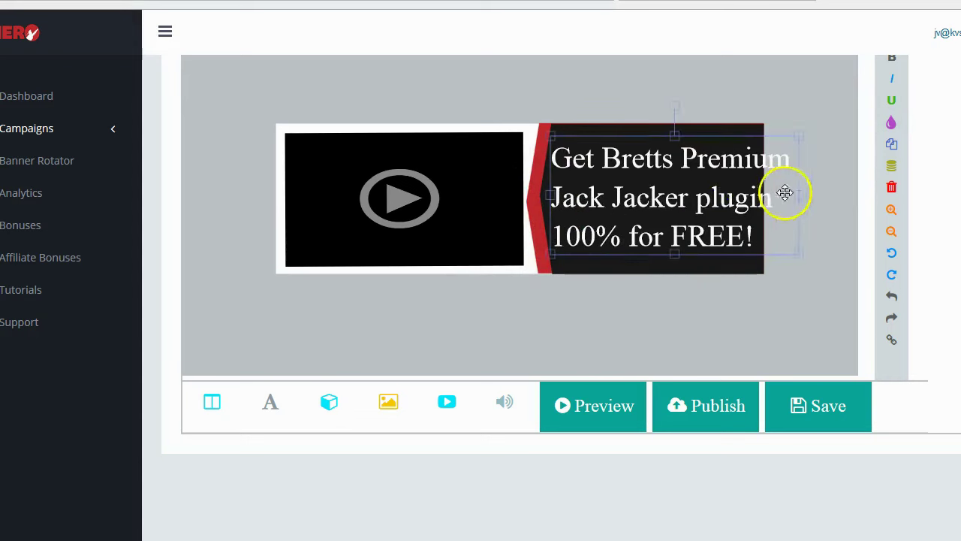
pyautogui.moveTo(801, 196); pyautogui.dragTo(759, 196)
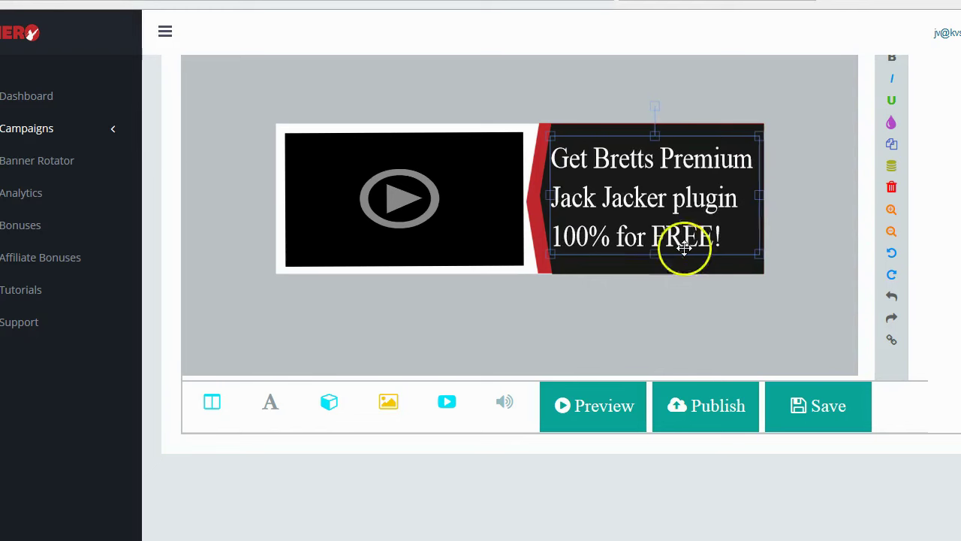
pyautogui.moveTo(654, 255); pyautogui.dragTo(690, 238)
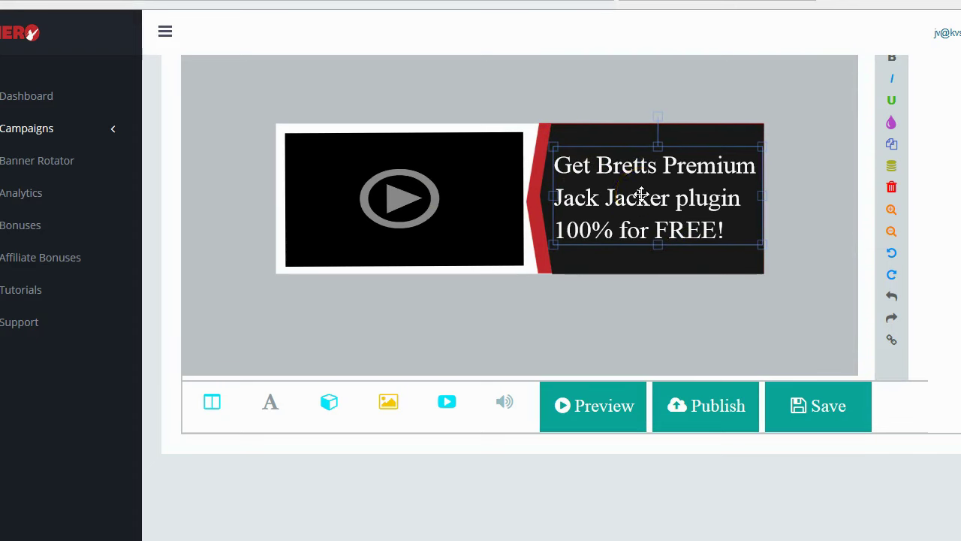
# Examine the opacity and shadow options available for the headline text
pyautogui.scroll(2, 642, 194)
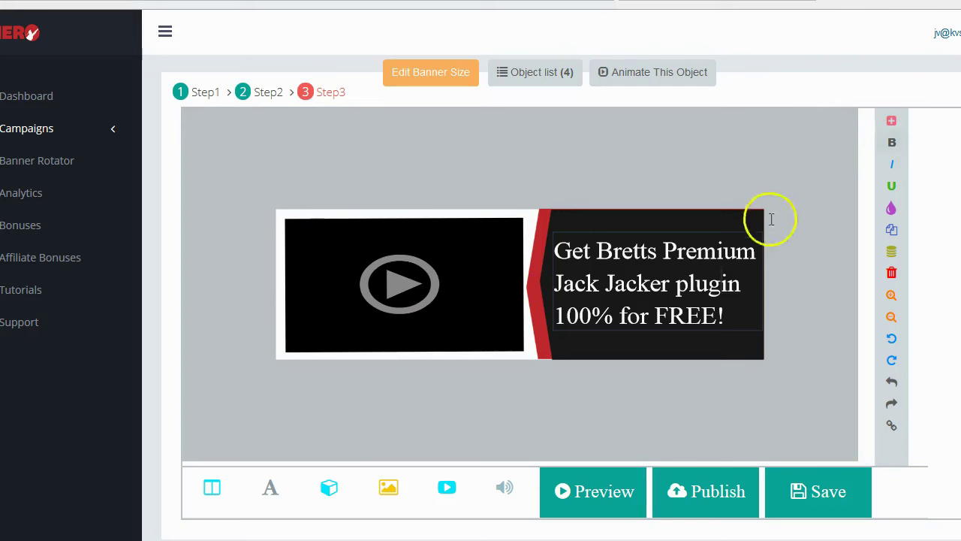
pyautogui.click(889, 121)
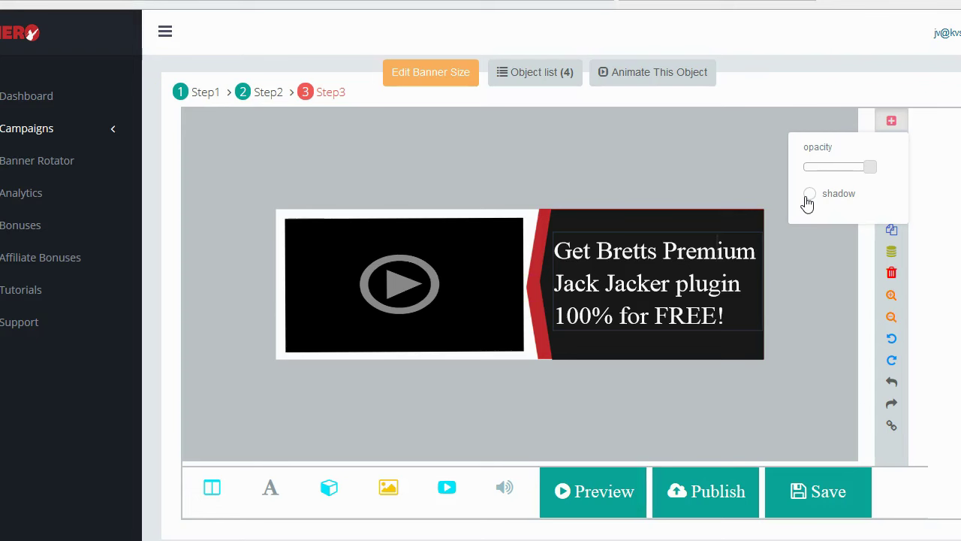
pyautogui.click(896, 122)
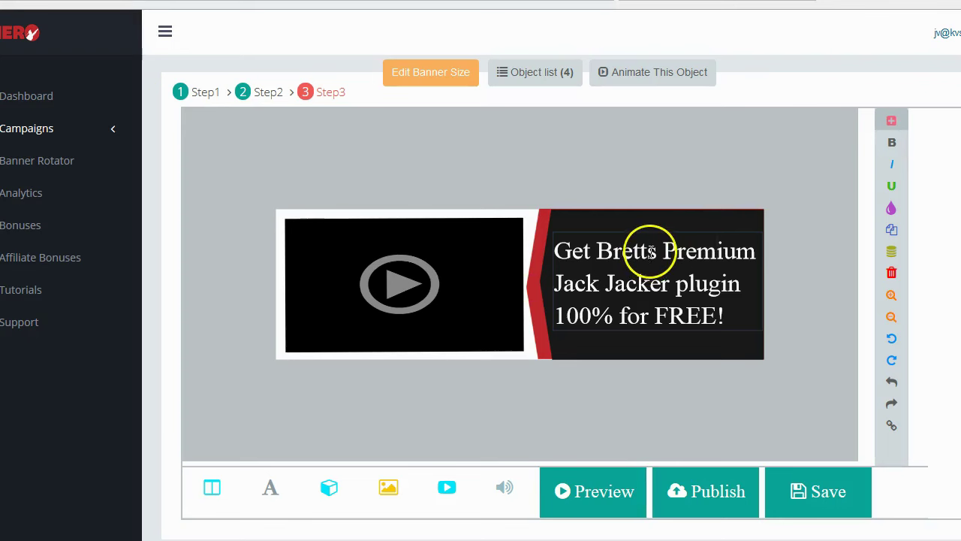
# Review the entrance effects for the dark panel and apply the Pop Out animation to it
pyautogui.click(695, 231)
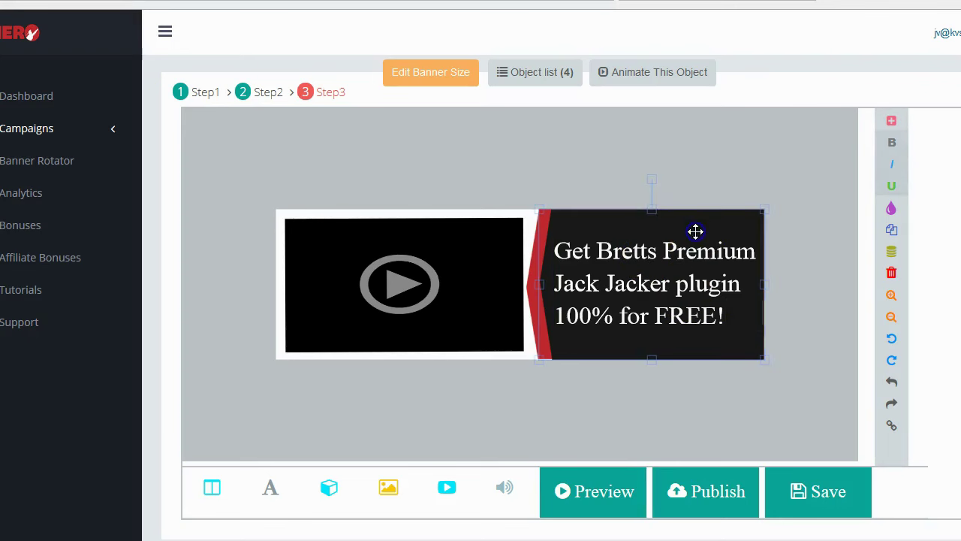
pyautogui.click(664, 72)
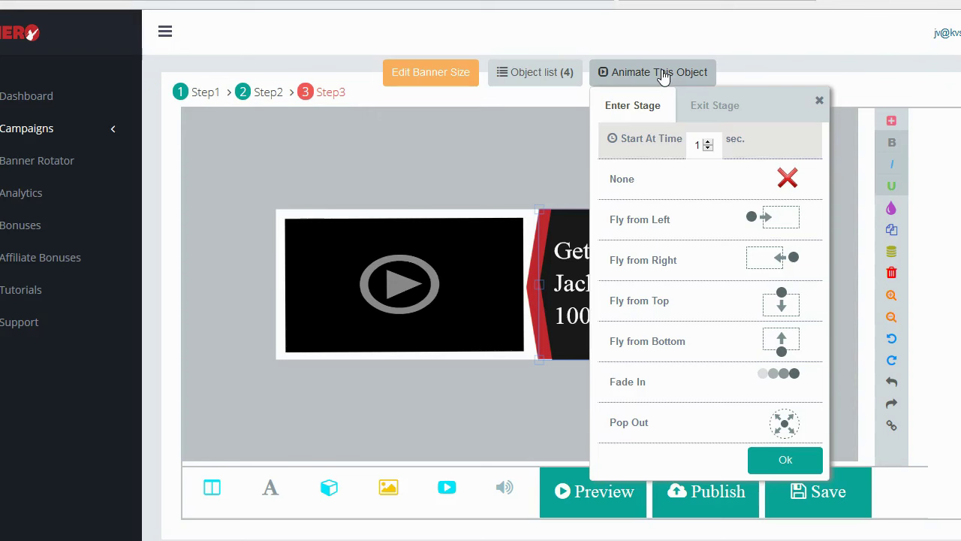
pyautogui.click(819, 400)
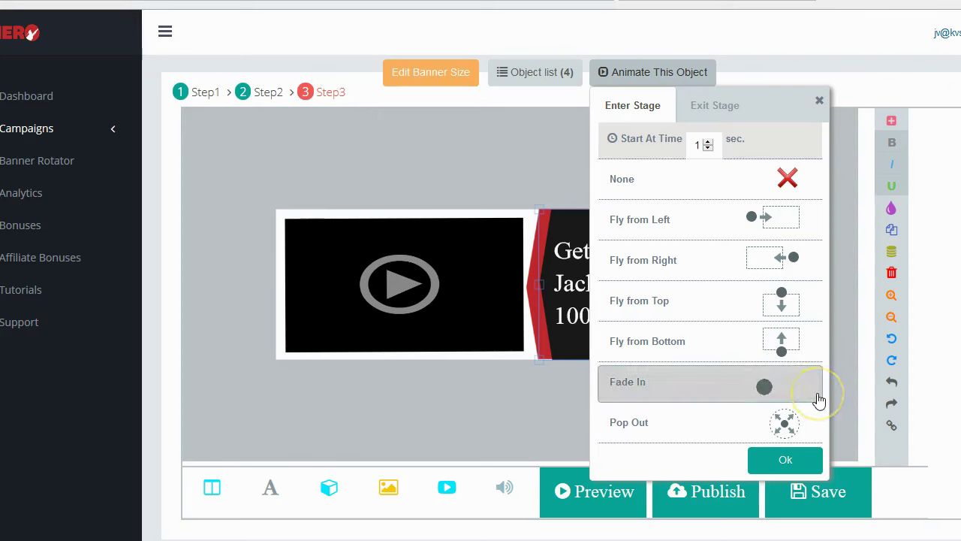
pyautogui.click(804, 325)
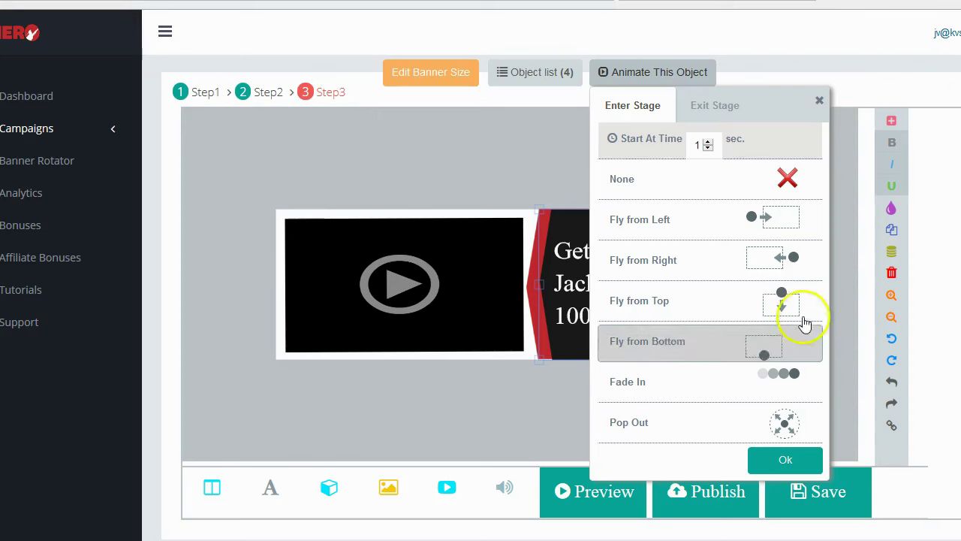
pyautogui.click(705, 212)
pyautogui.click(697, 259)
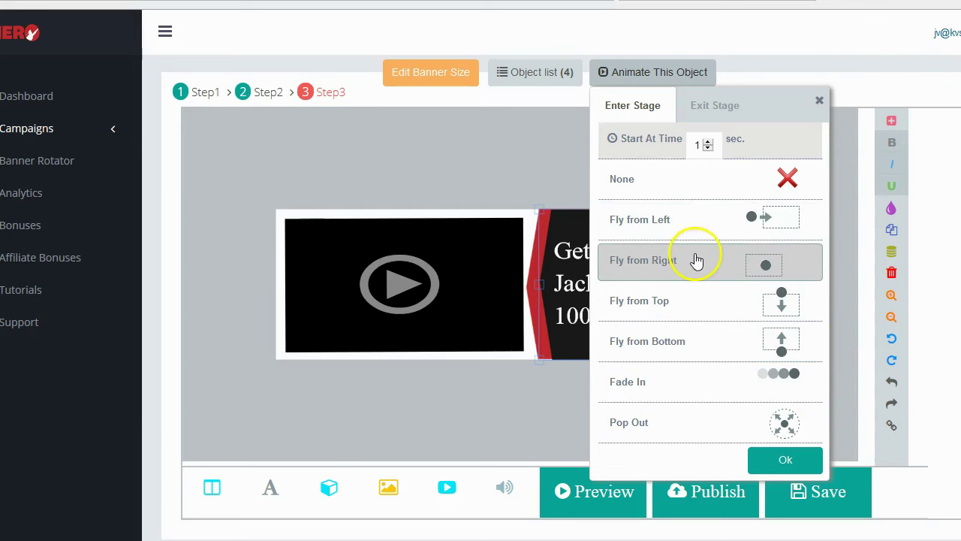
pyautogui.click(682, 298)
pyautogui.click(661, 349)
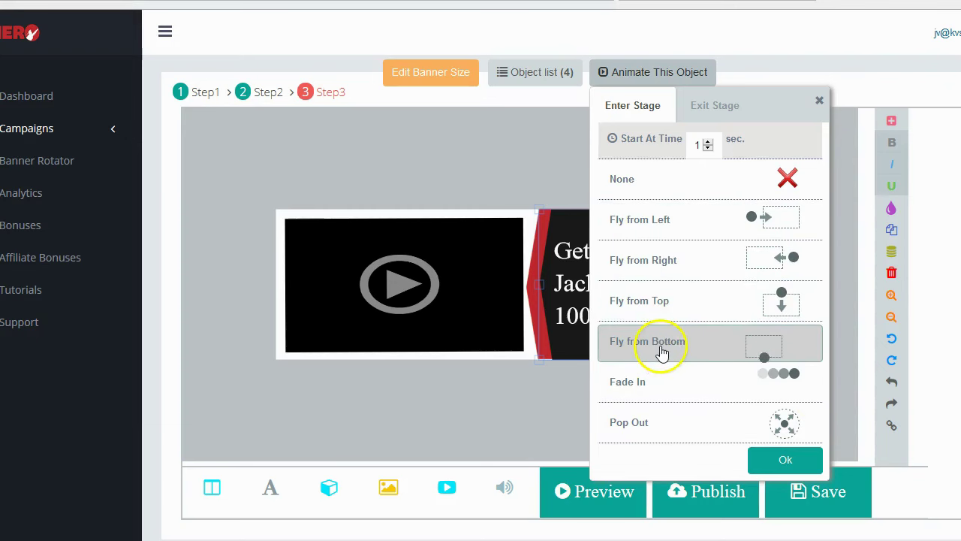
pyautogui.click(649, 383)
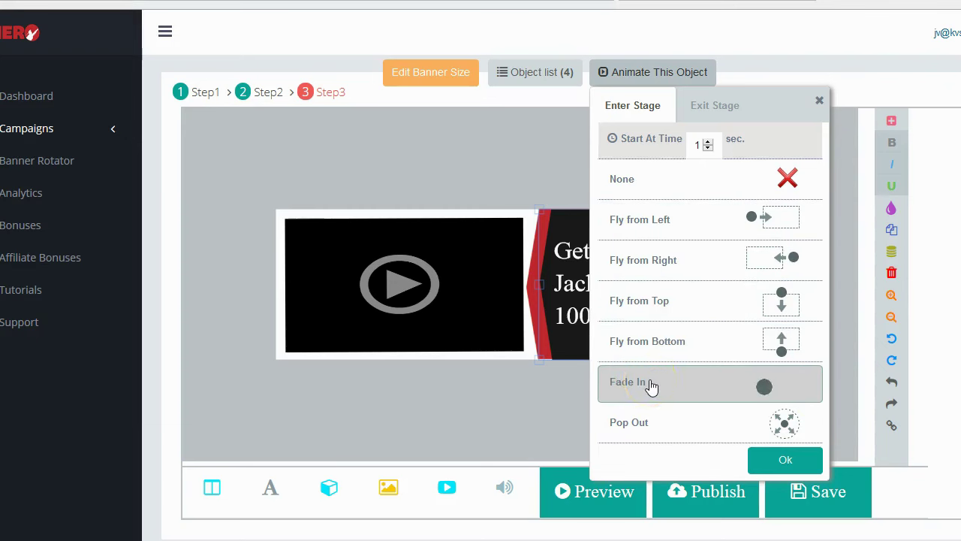
pyautogui.click(634, 423)
pyautogui.click(633, 418)
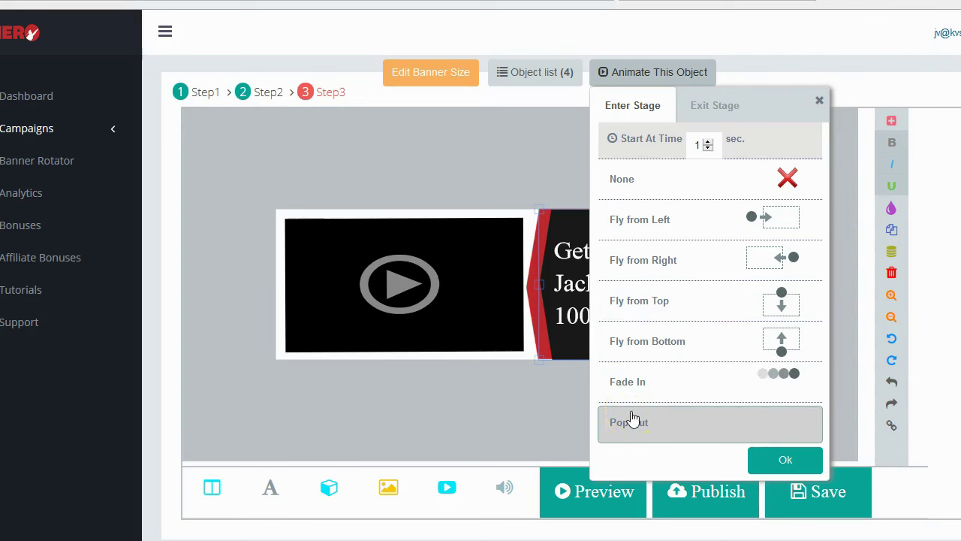
pyautogui.click(633, 420)
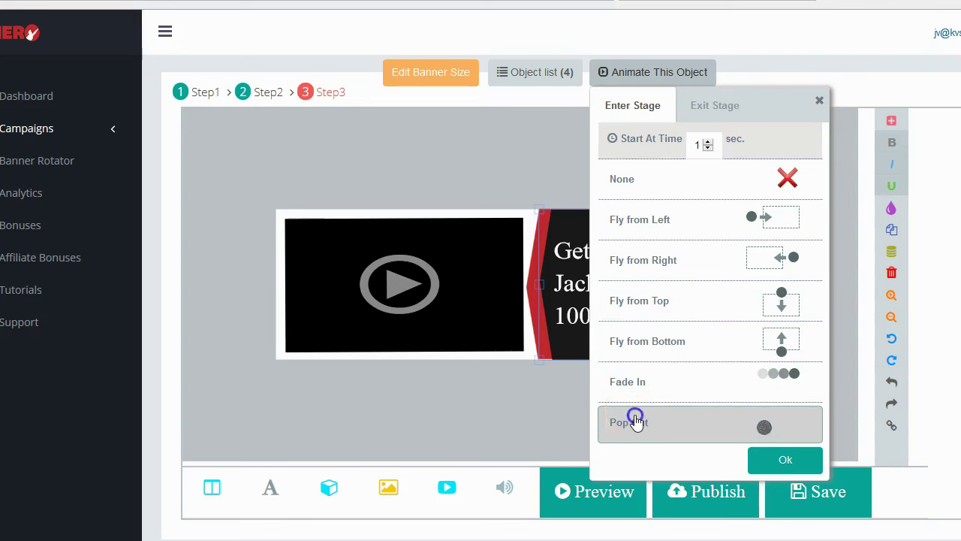
pyautogui.click(797, 466)
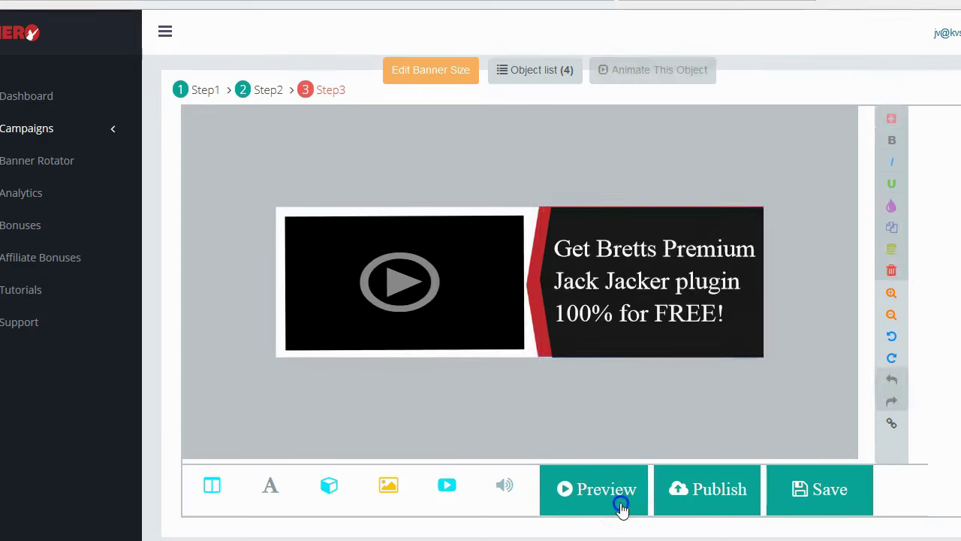
# Preview the banner with its video, headline and dark panel, and close the preview
pyautogui.click(621, 504)
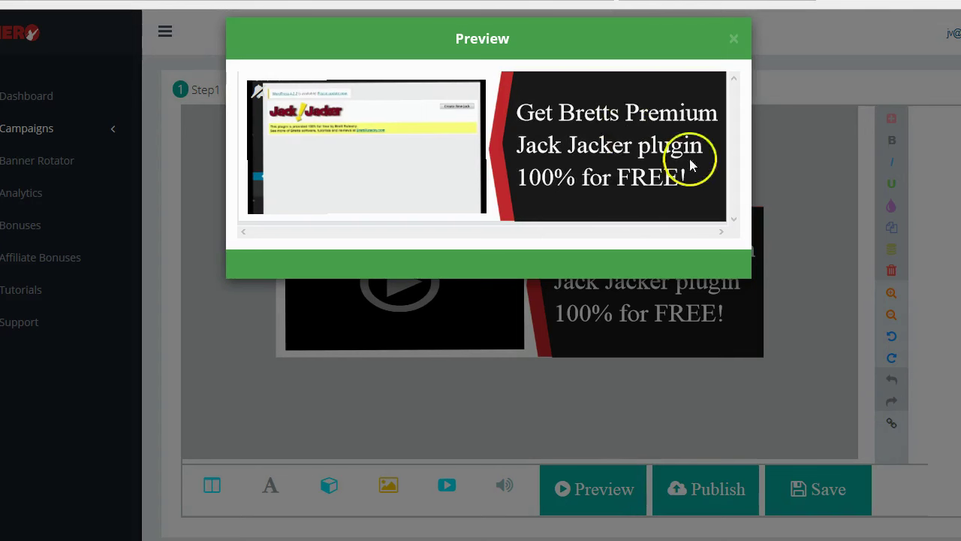
pyautogui.click(586, 166)
pyautogui.click(378, 173)
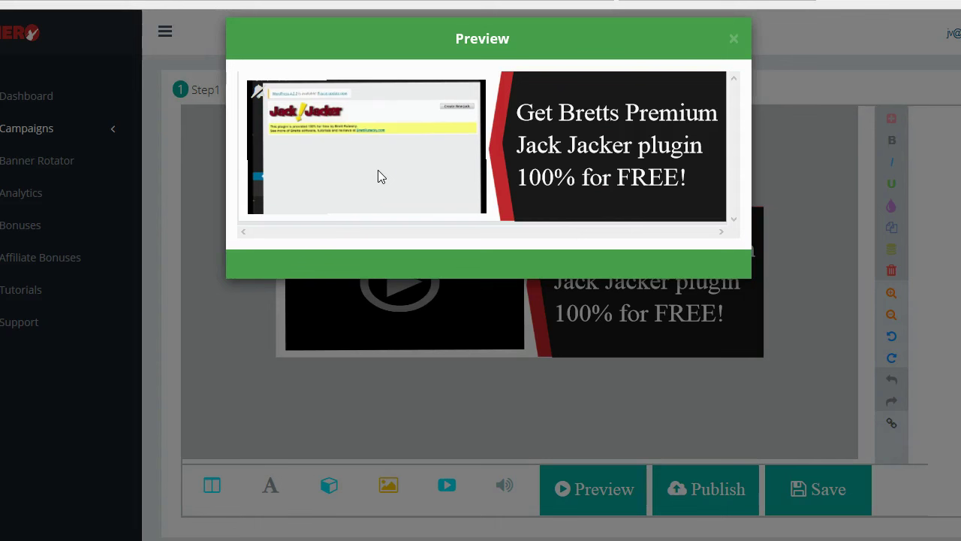
pyautogui.click(733, 40)
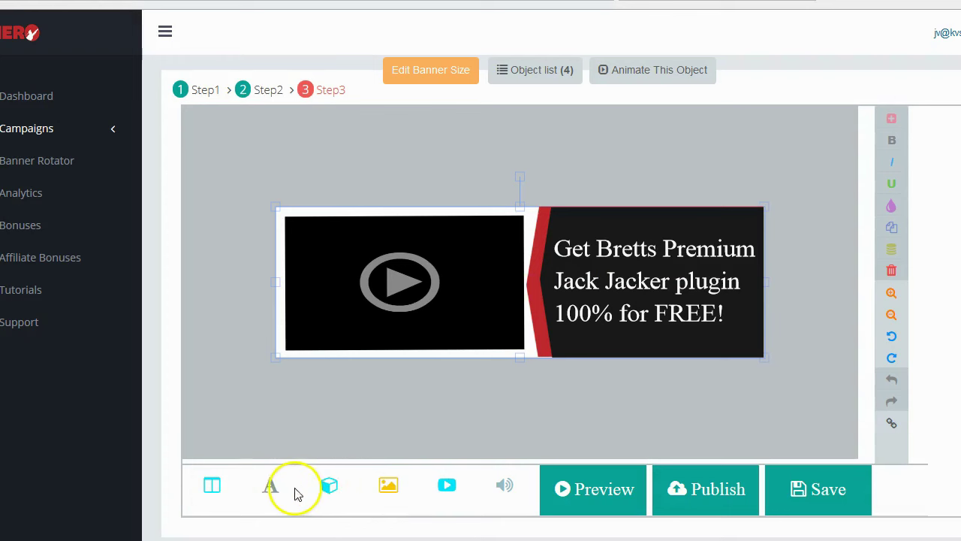
# Change the banner's background to the solid dark grey colour
pyautogui.click(214, 488)
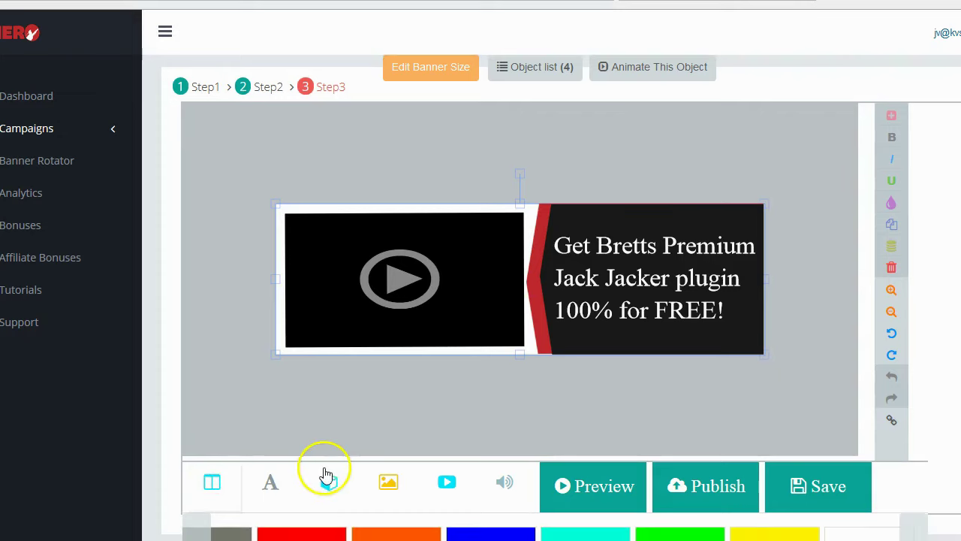
pyautogui.scroll(-1, 321, 475)
pyautogui.click(240, 481)
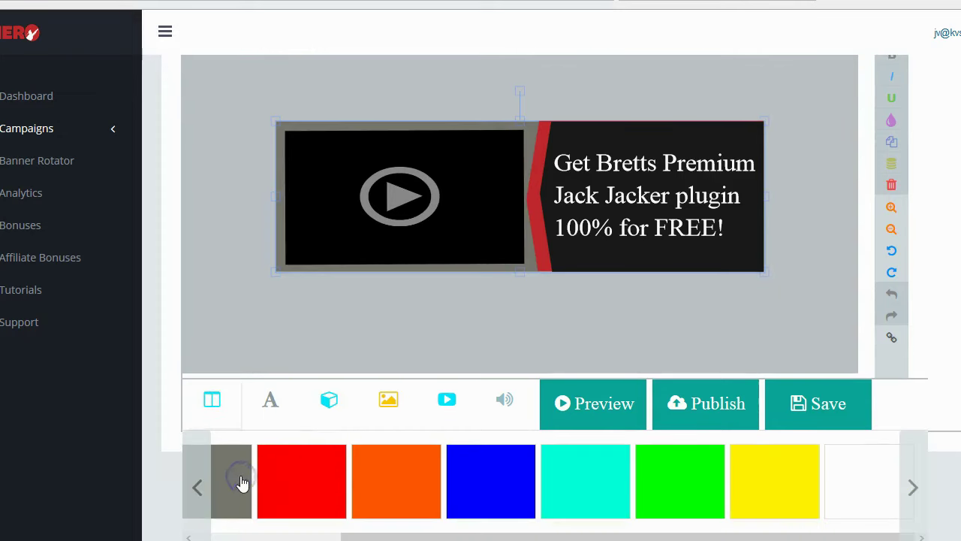
# Preview the banner with the grey background and save the campaign
pyautogui.click(614, 405)
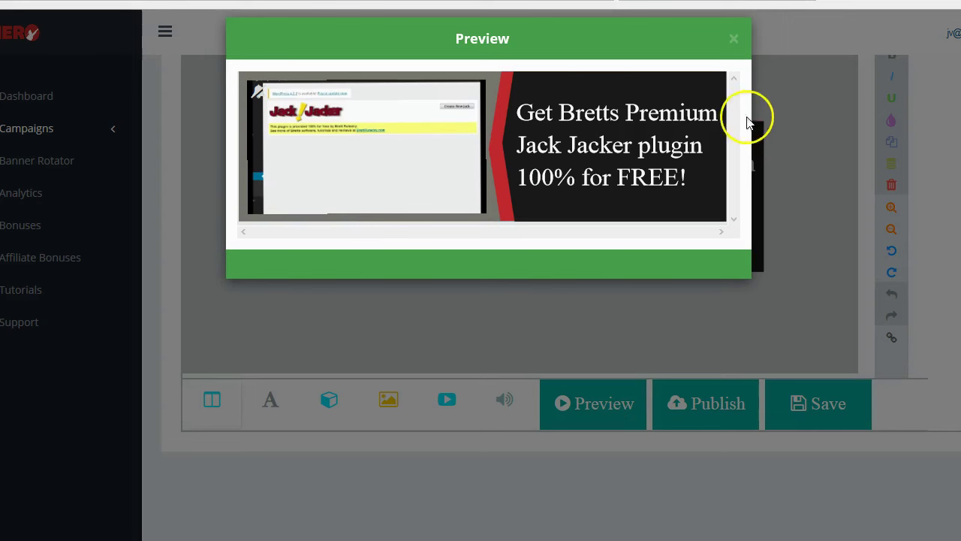
pyautogui.click(734, 45)
pyautogui.click(831, 408)
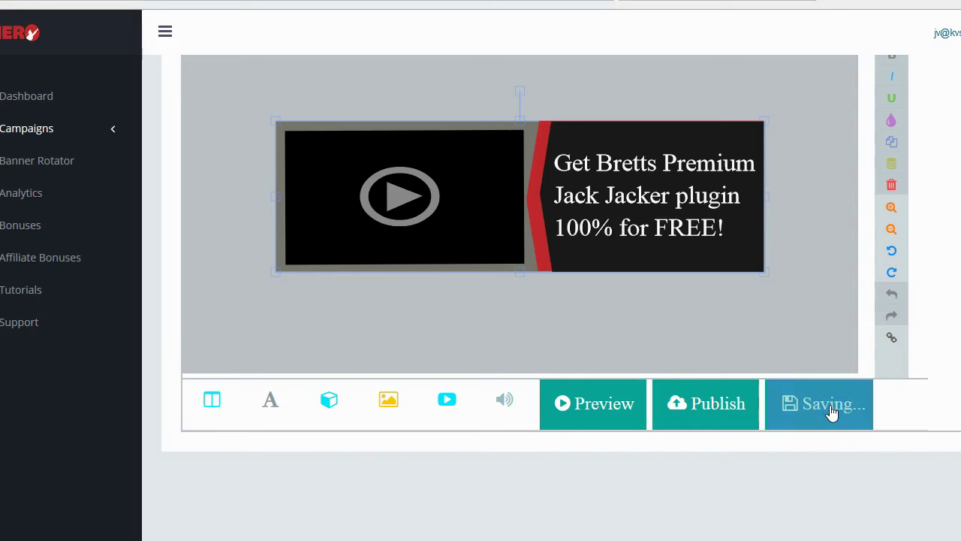
# Open the banner's publishing options, compare the fixed-size and responsive embed codes, and copy the responsive one
pyautogui.click(716, 401)
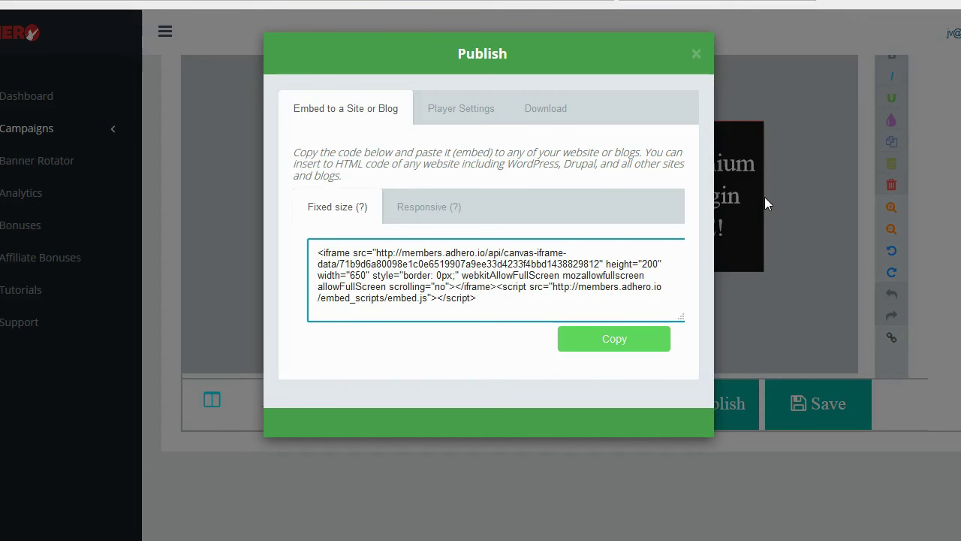
pyautogui.moveTo(315, 250); pyautogui.dragTo(493, 296)
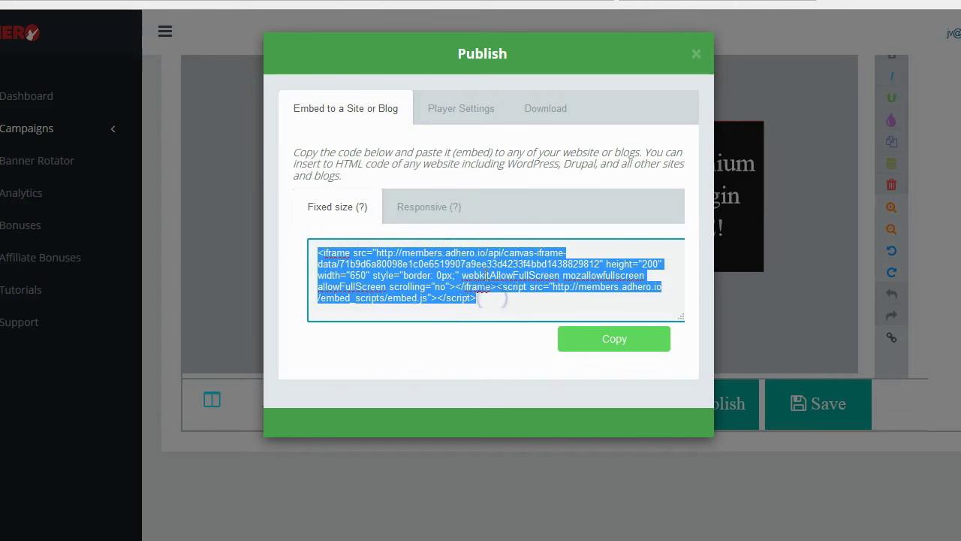
pyautogui.click(351, 200)
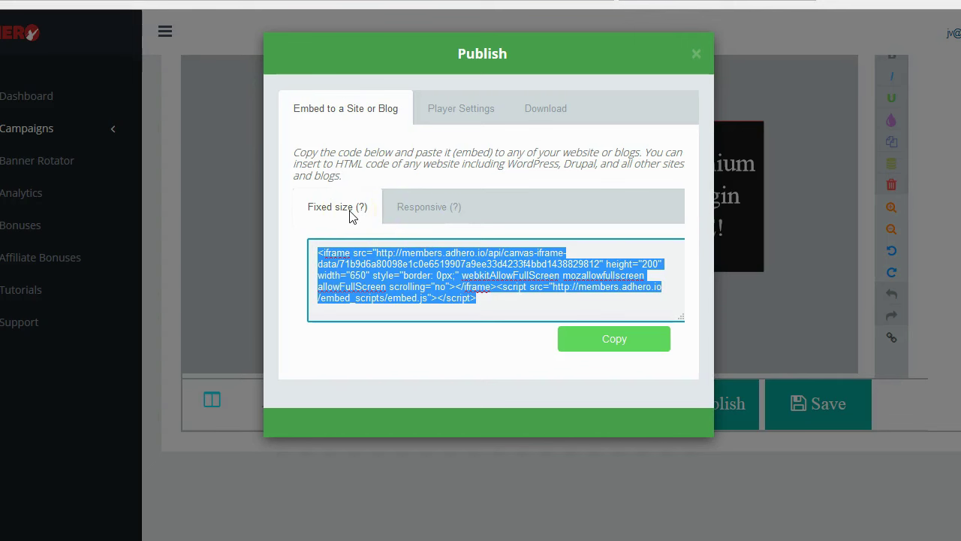
pyautogui.click(424, 212)
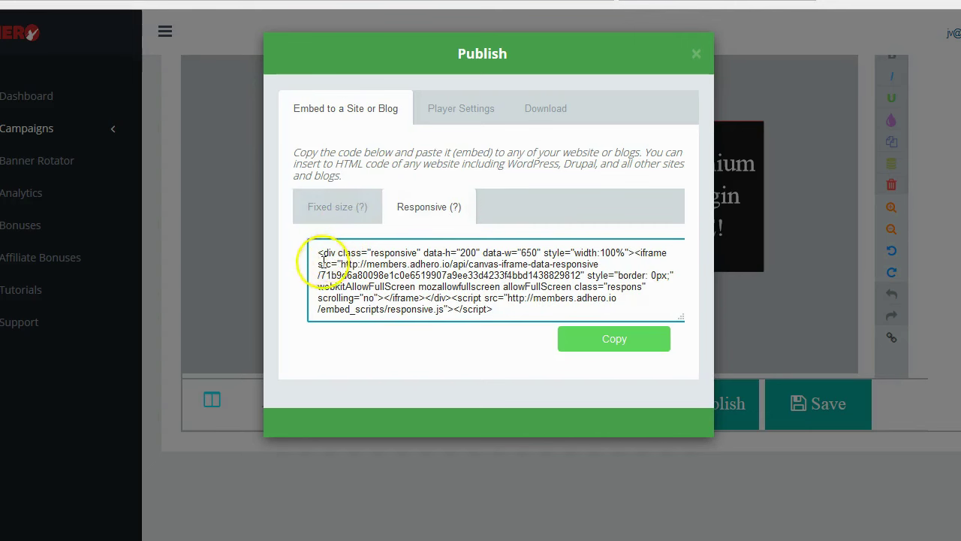
pyautogui.moveTo(318, 253); pyautogui.dragTo(497, 314)
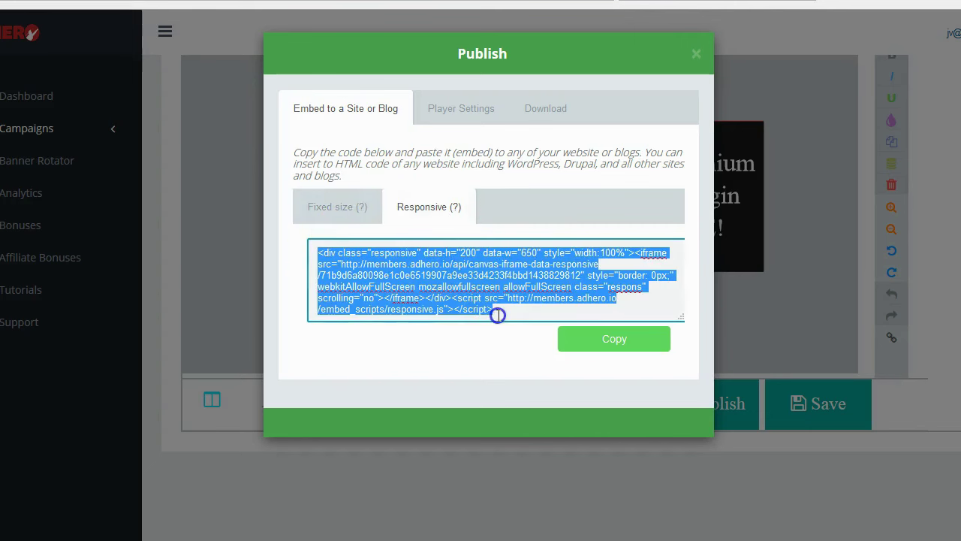
pyautogui.rightClick(498, 279)
pyautogui.click(535, 329)
pyautogui.click(589, 350)
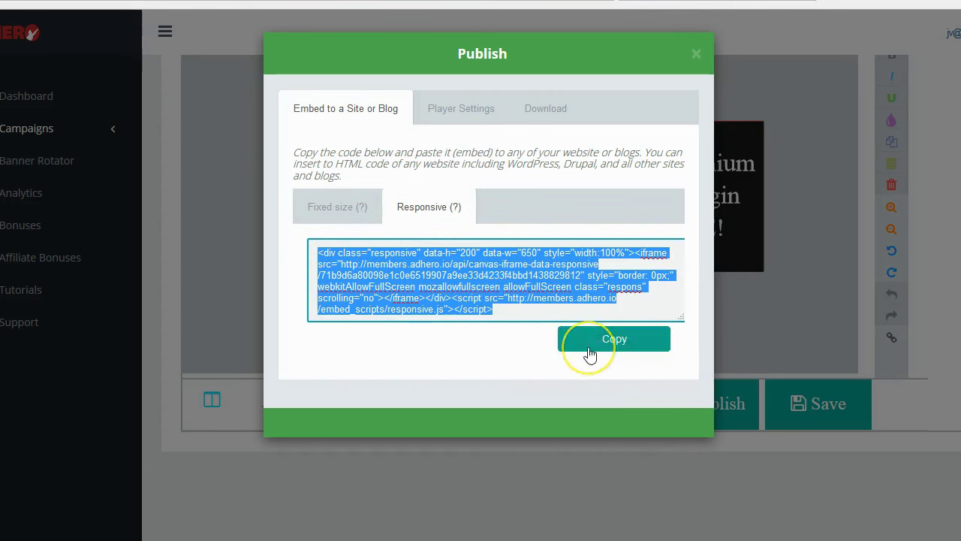
# Switch to the WordPress blog and open the training article "How to investigate a product" for editing in text mode
pyautogui.click(33, 521)
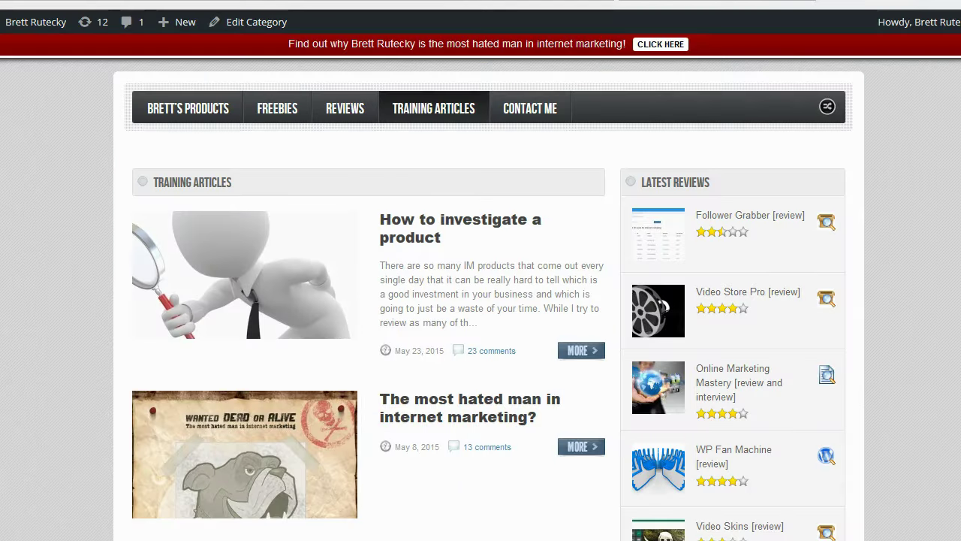
pyautogui.click(443, 232)
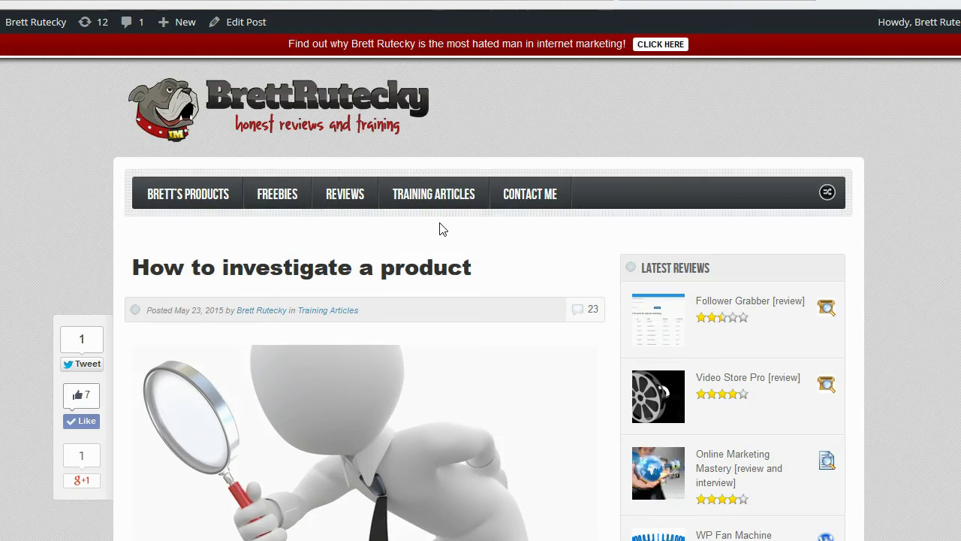
pyautogui.click(253, 25)
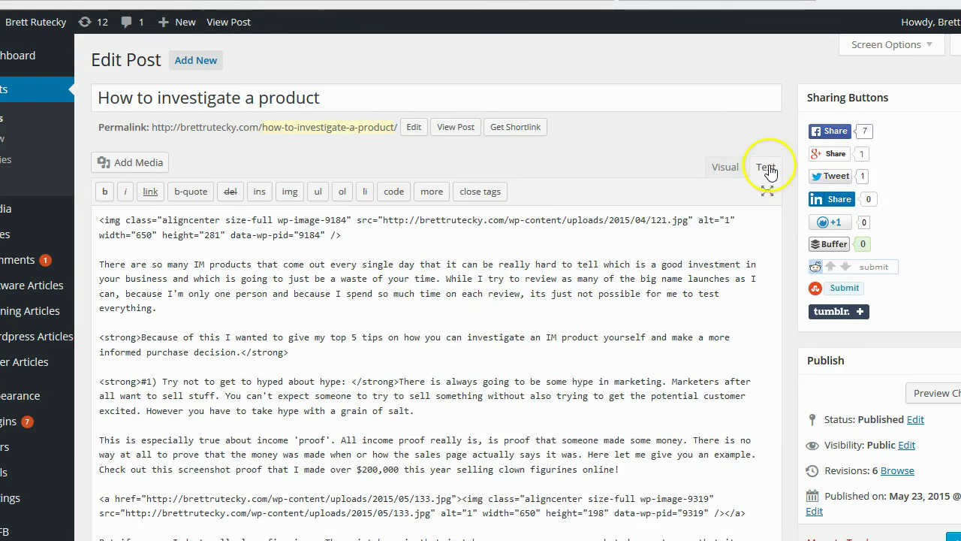
pyautogui.click(725, 167)
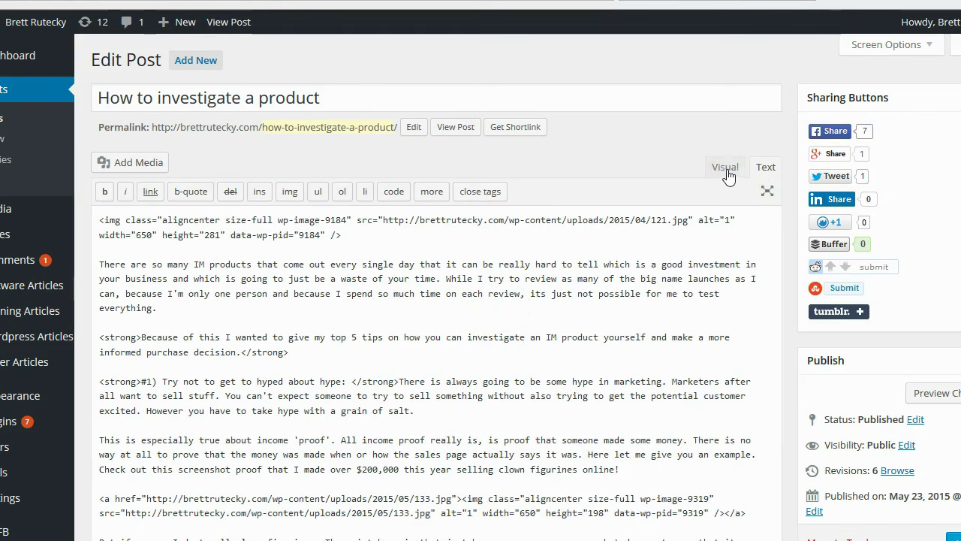
pyautogui.click(725, 170)
pyautogui.click(763, 160)
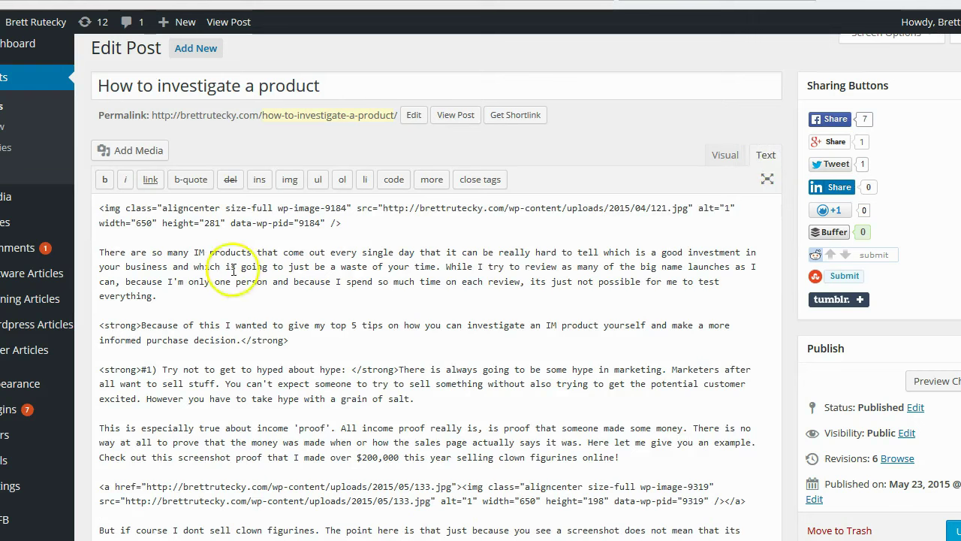
# Paste the responsive embed code after the post's final paragraph, separated from it by a blank line
pyautogui.click(99, 207)
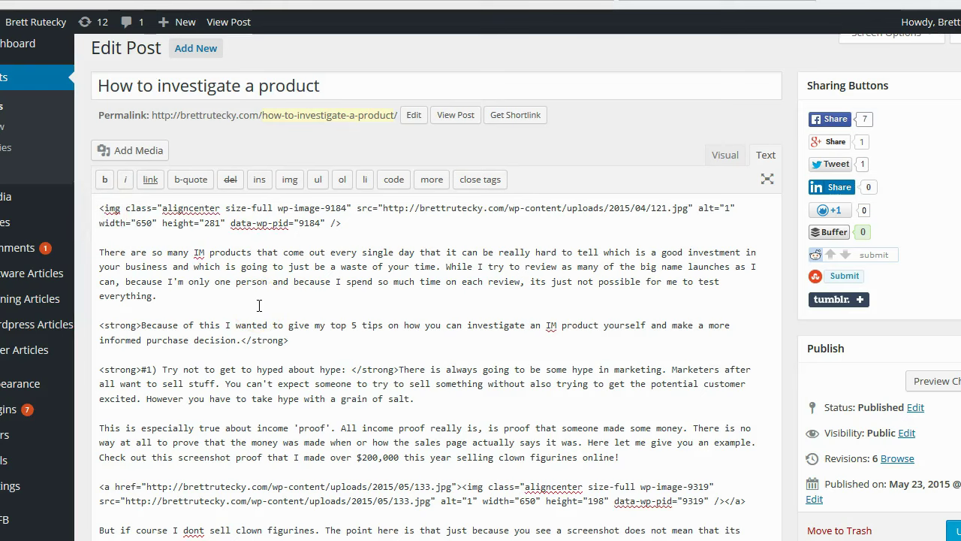
pyautogui.scroll(-20, 383, 411)
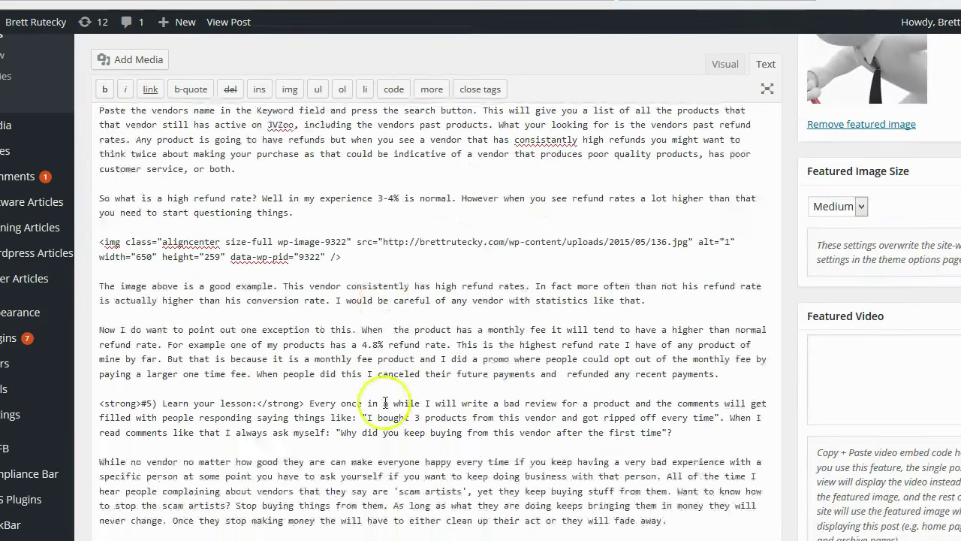
pyautogui.scroll(7, 385, 401)
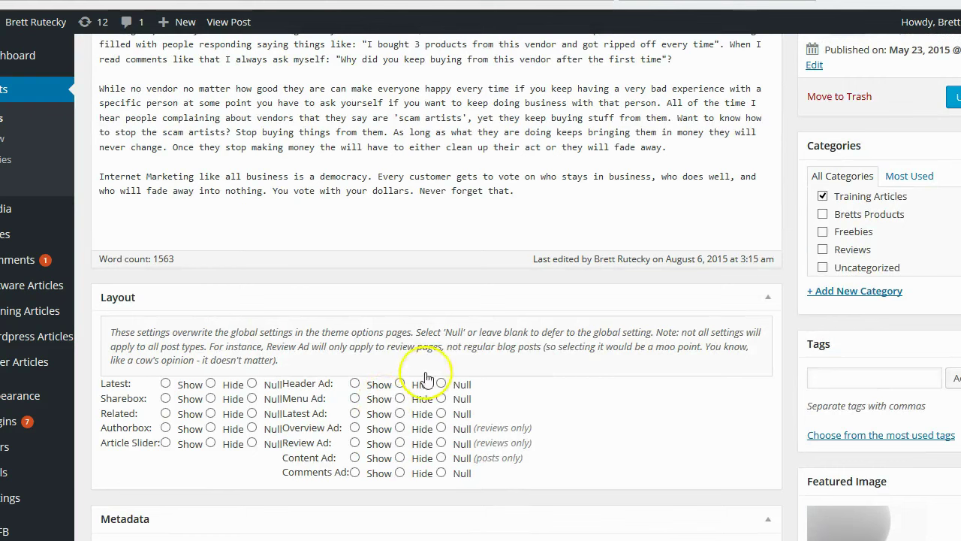
pyautogui.click(527, 191)
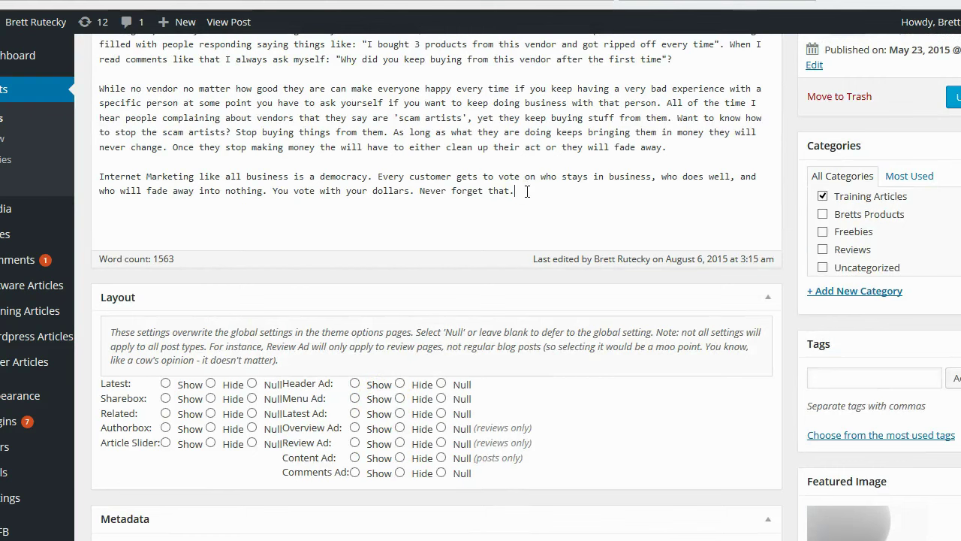
pyautogui.scroll(1, 527, 191)
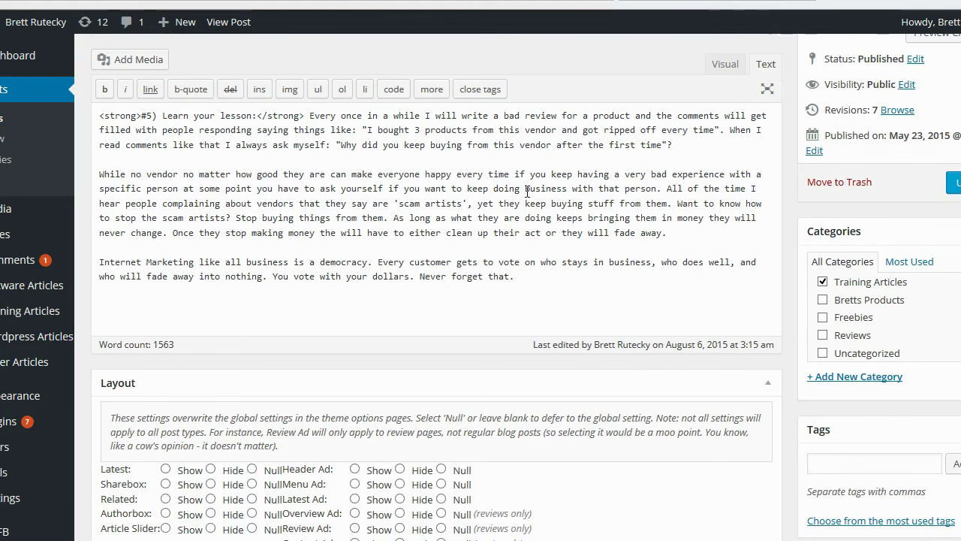
pyautogui.press('Return')
pyautogui.press('Return')
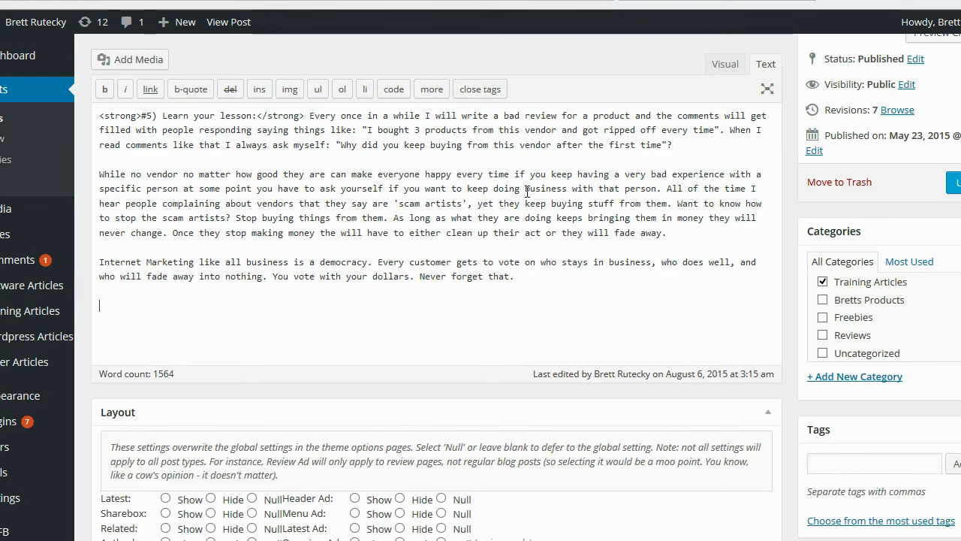
pyautogui.hotkey('ctrl', 'v')
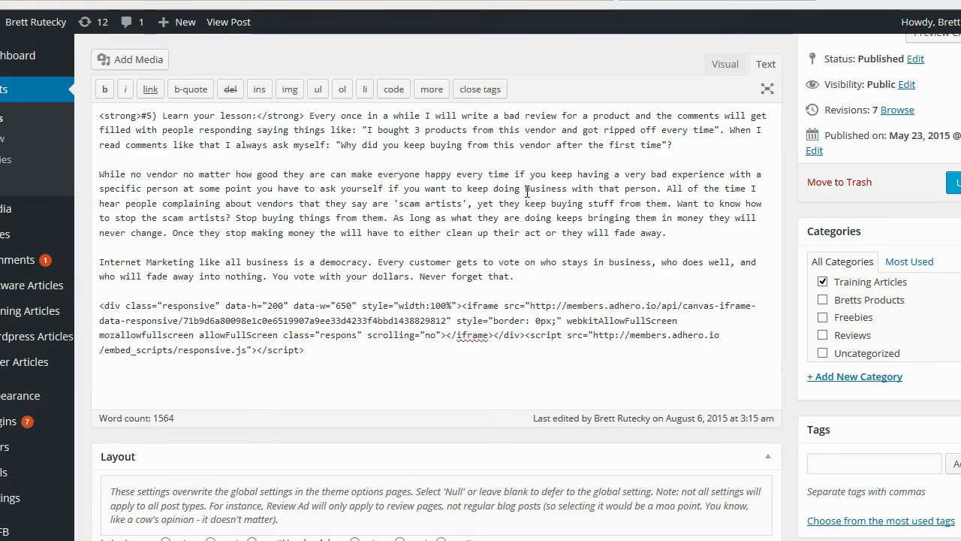
# Update the post and view it on the site to check the embedded banner below the final paragraph
pyautogui.click(953, 182)
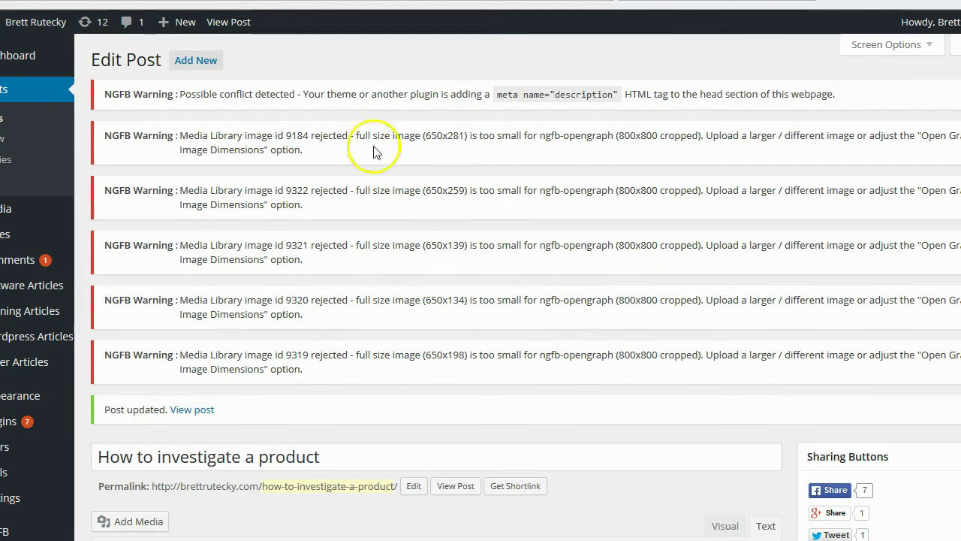
pyautogui.click(233, 26)
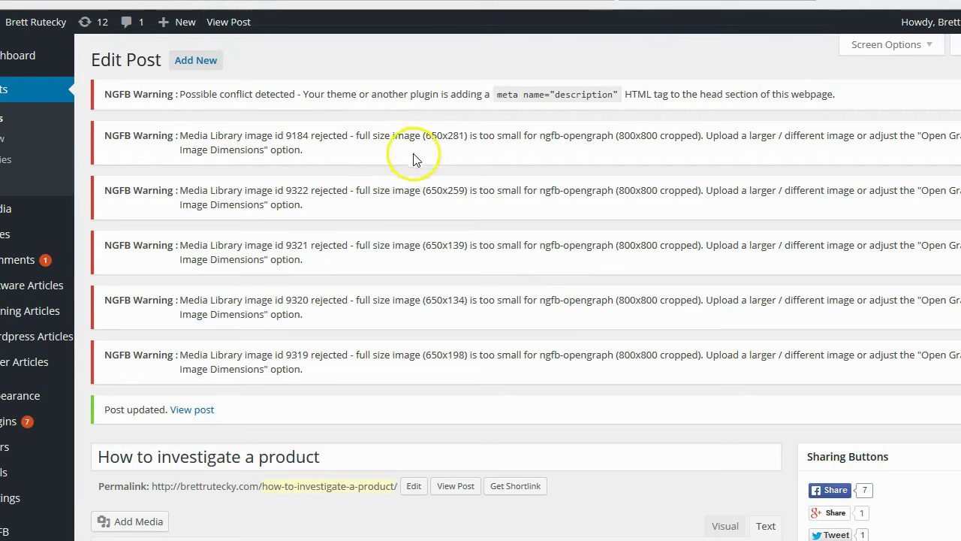
pyautogui.scroll(-2, 475, 195)
pyautogui.scroll(-20, 476, 197)
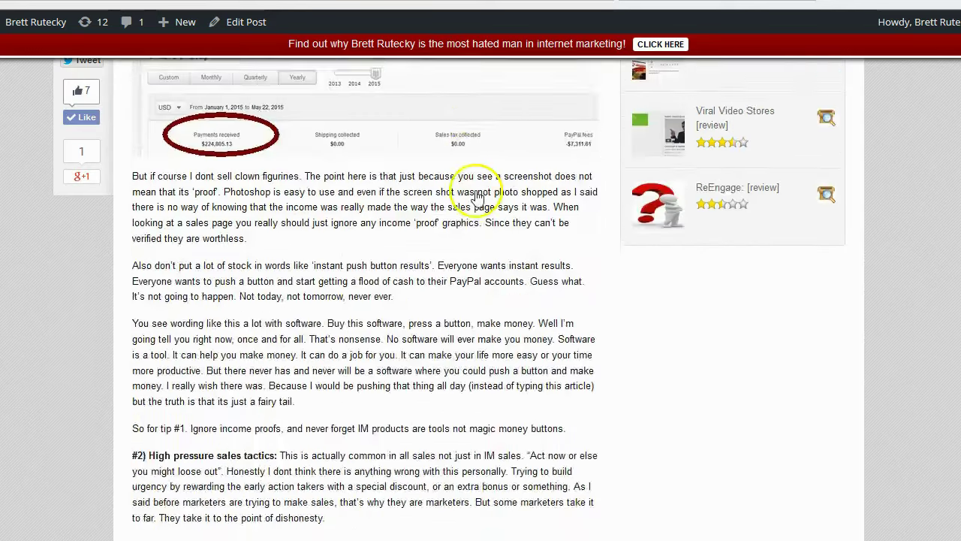
pyautogui.scroll(-12, 476, 197)
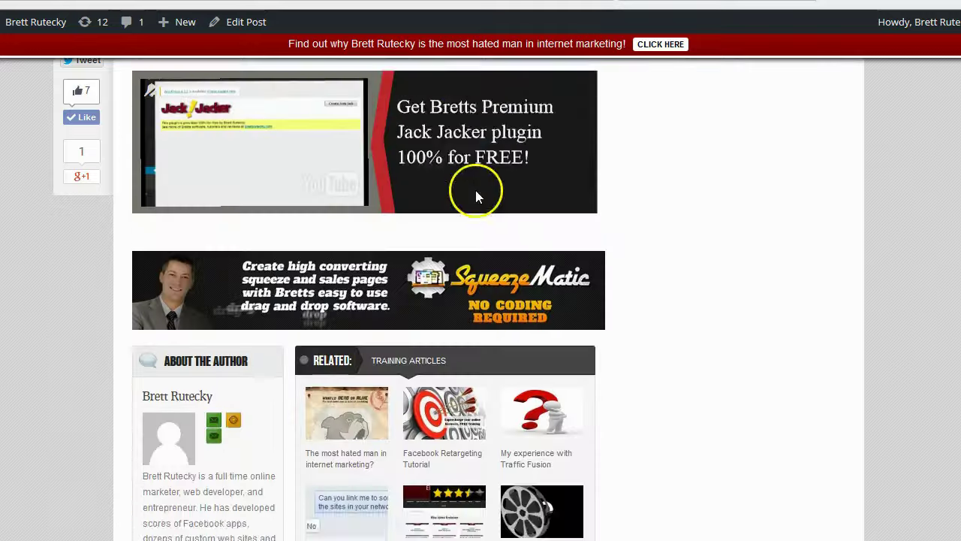
pyautogui.scroll(1, 477, 197)
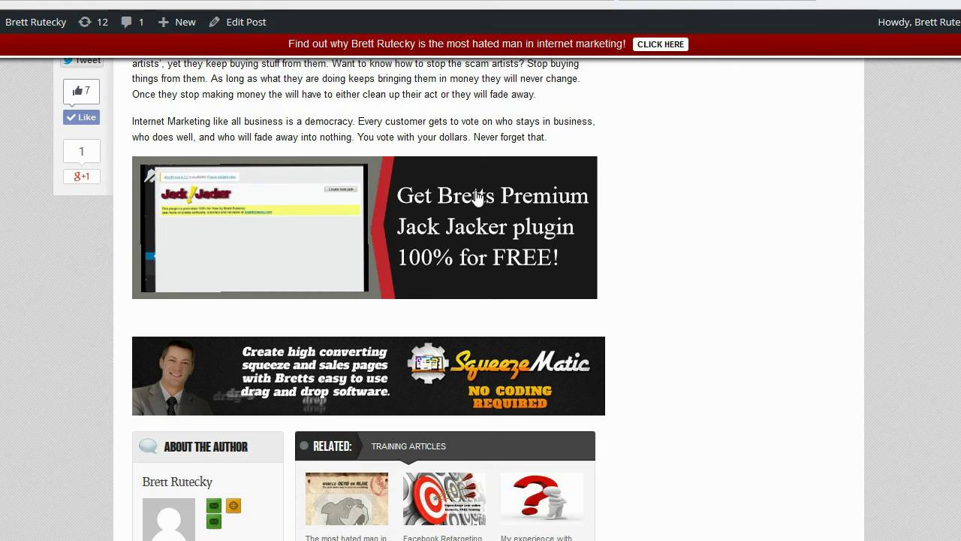
pyautogui.click(371, 281)
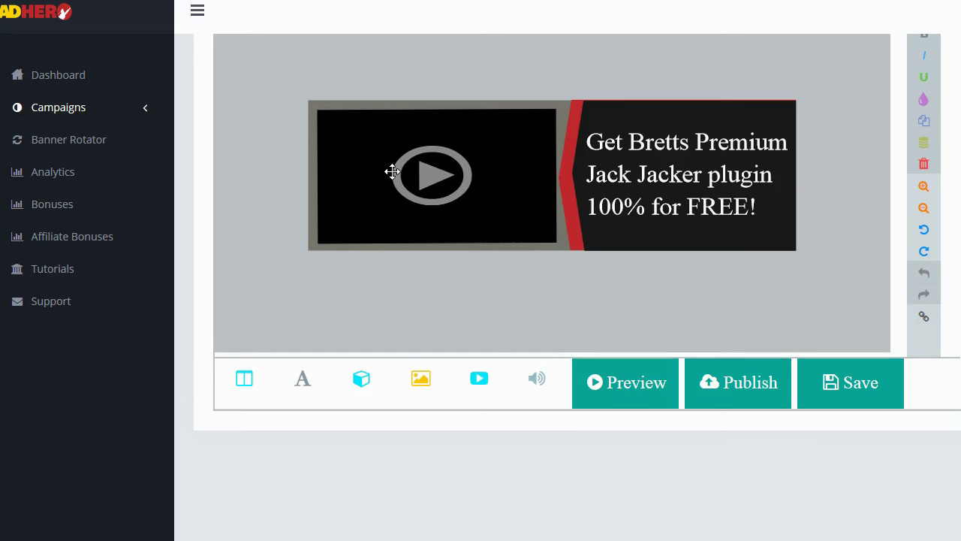
# Switch to AdHero, leave the banner editor for the campaign analytics, and examine the visits, clicks and conversion rate of "Third Test"
pyautogui.click(70, 172)
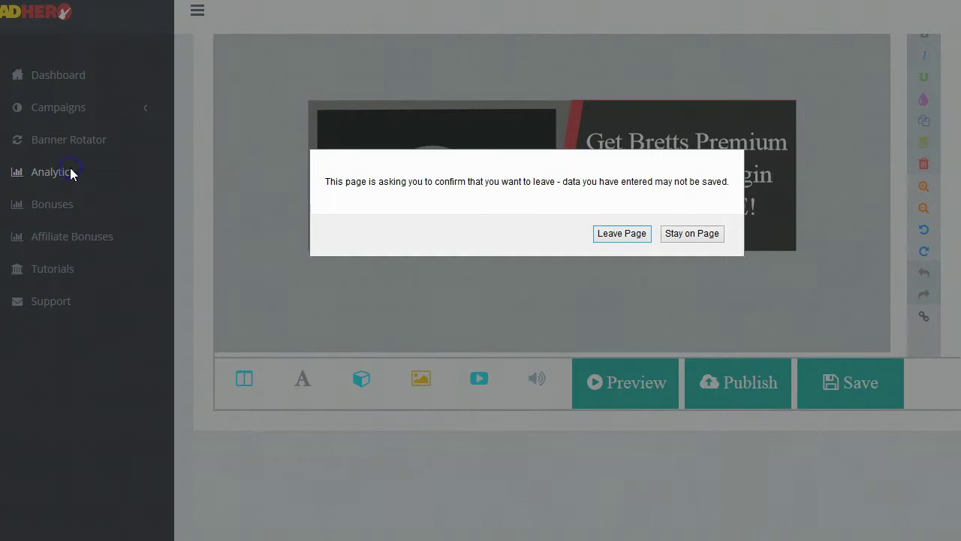
pyautogui.click(612, 235)
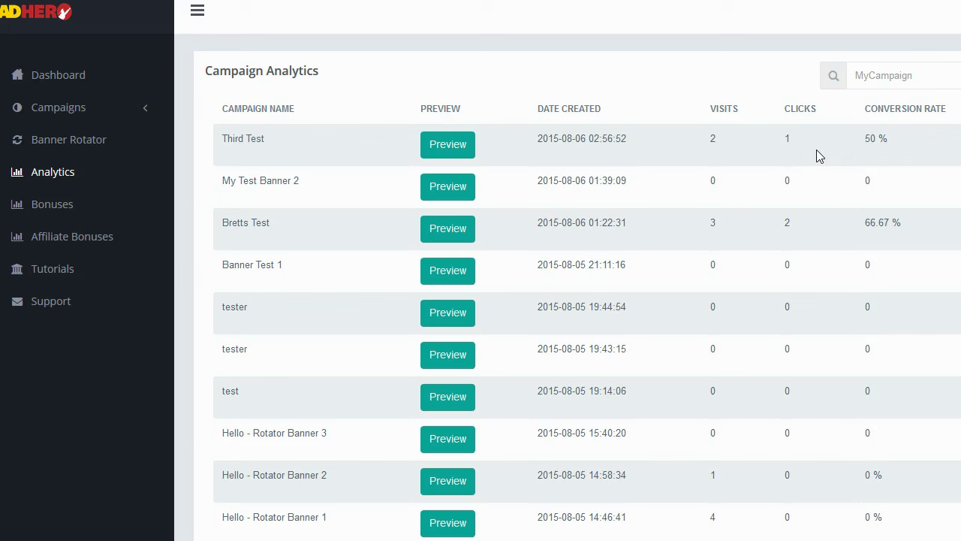
pyautogui.click(691, 182)
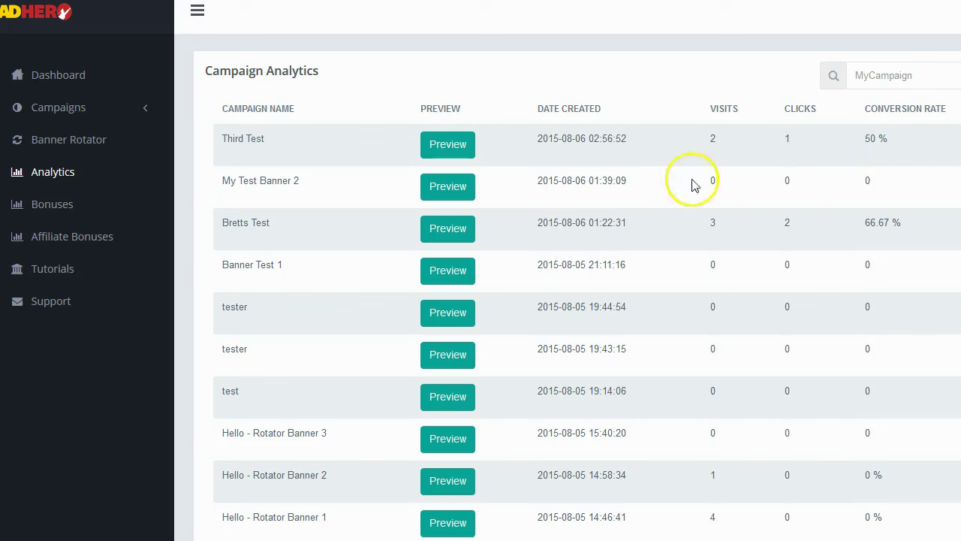